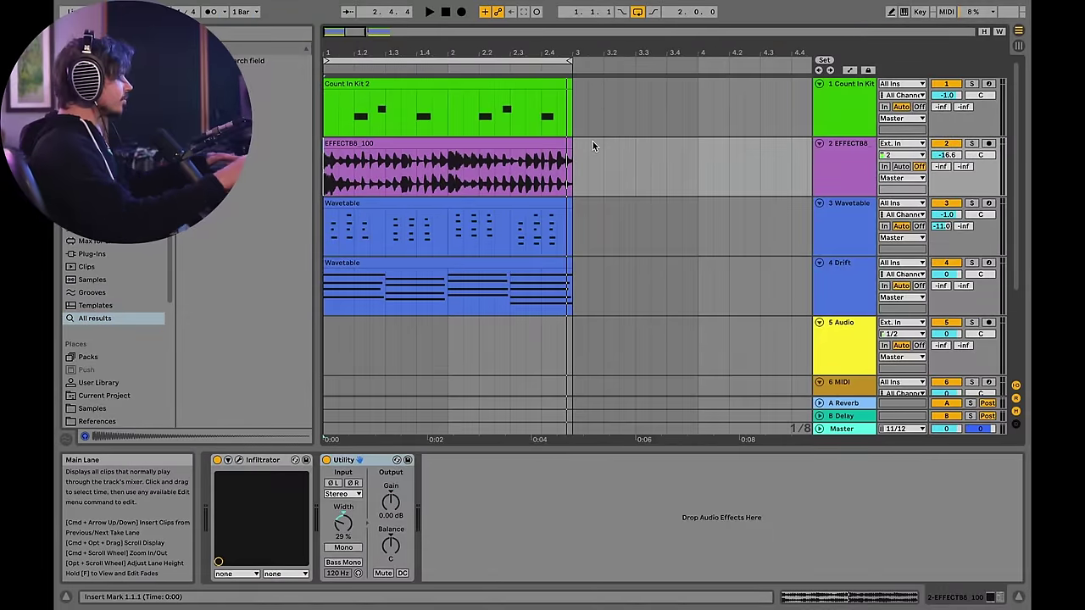
# Play the arrangement briefly, then search the browser for '808 kick'.
pyautogui.press('space')
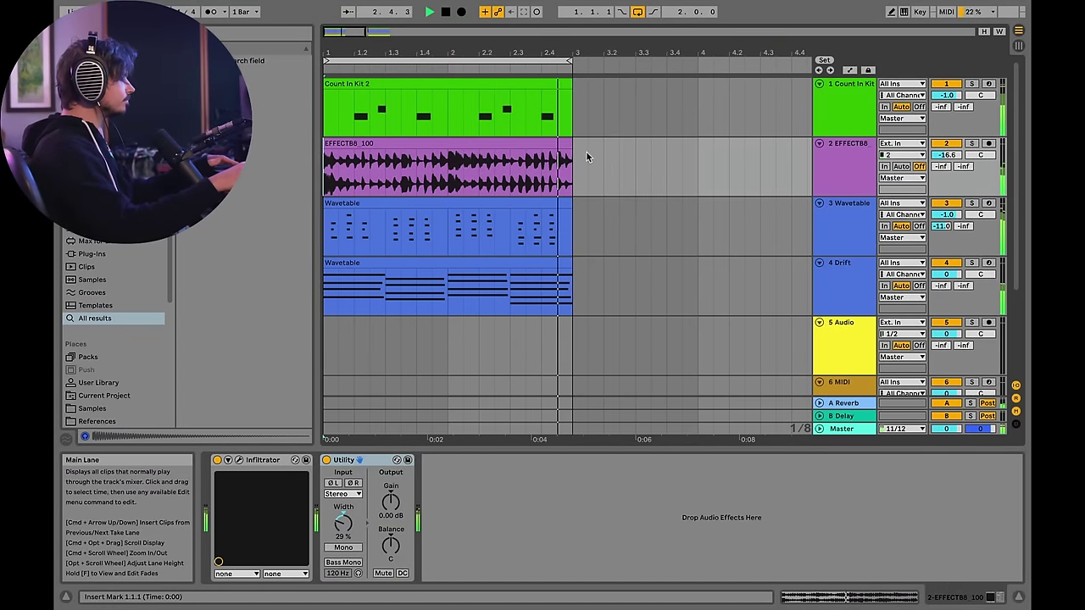
pyautogui.press('space')
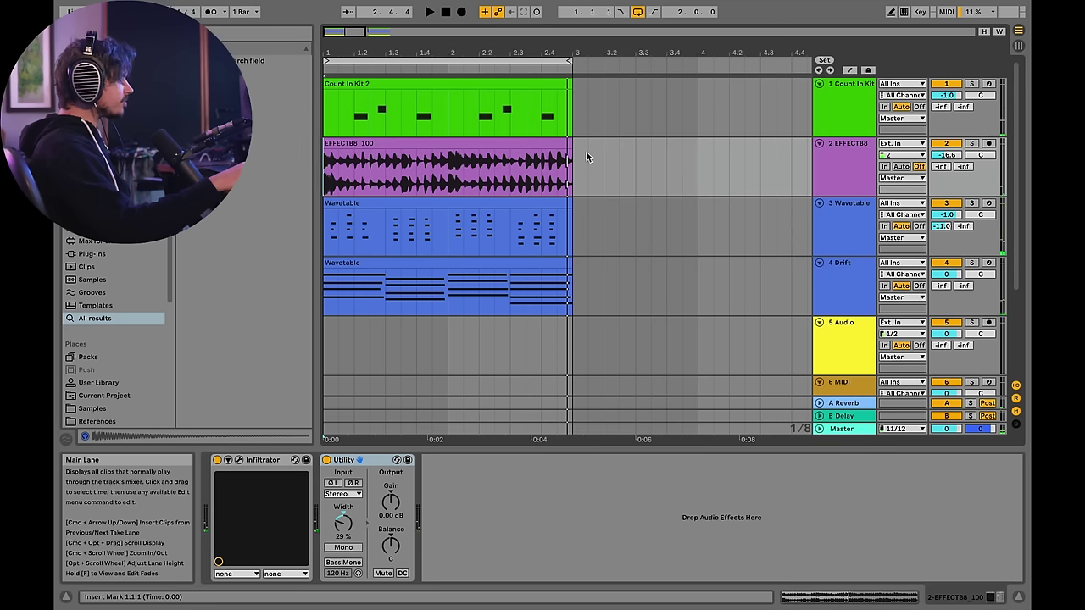
pyautogui.click(145, 34)
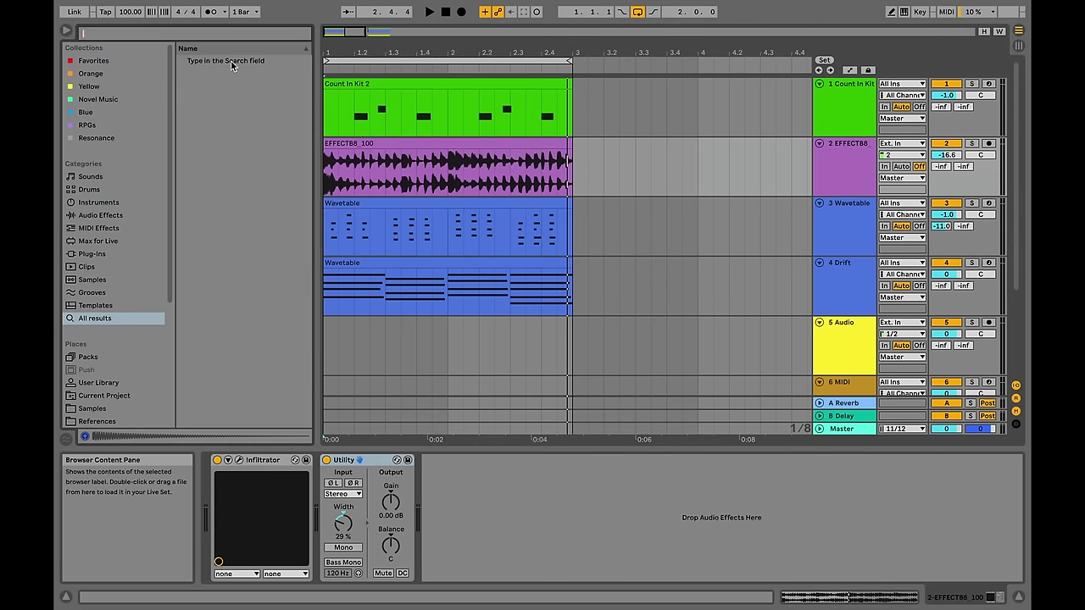
pyautogui.write('808 kick')
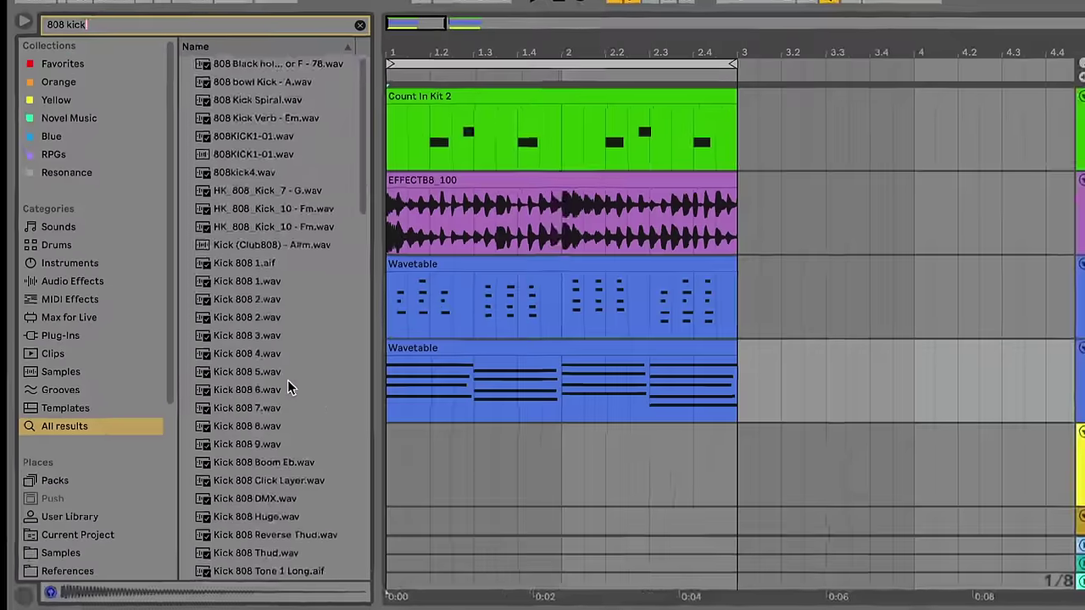
pyautogui.scroll(-10, 288, 386)
# Audition several kick samples and place TR-808Kick15.wav at bar 1 of the empty audio track.
pyautogui.click(292, 458)
pyautogui.scroll(-8, 292, 458)
pyautogui.click(280, 125)
pyautogui.click(288, 452)
pyautogui.click(296, 522)
pyautogui.scroll(-5, 296, 521)
pyautogui.click(304, 498)
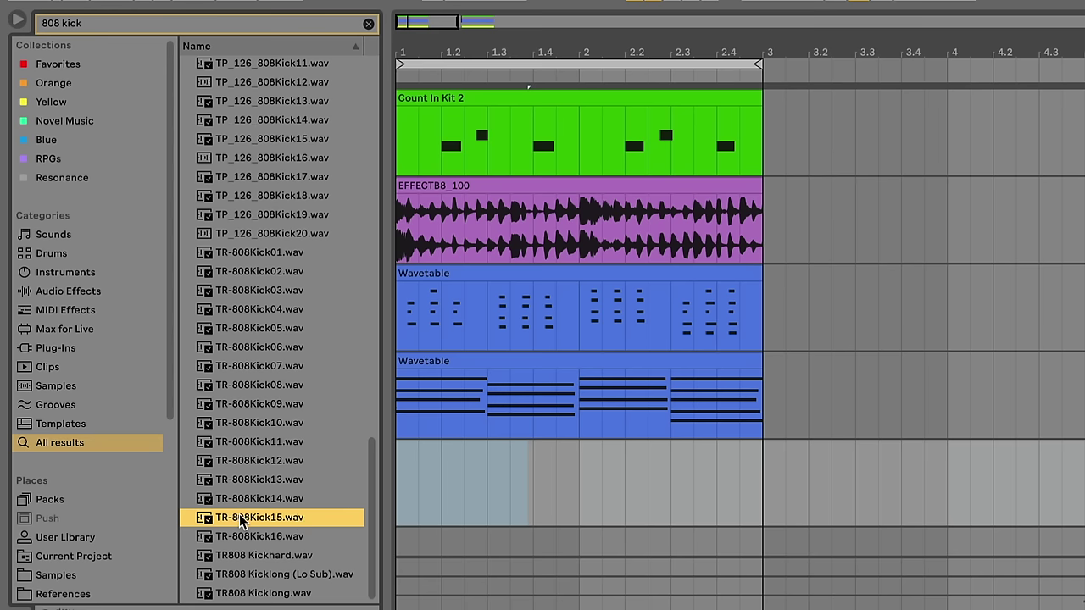
pyautogui.moveTo(241, 522); pyautogui.dragTo(408, 483)
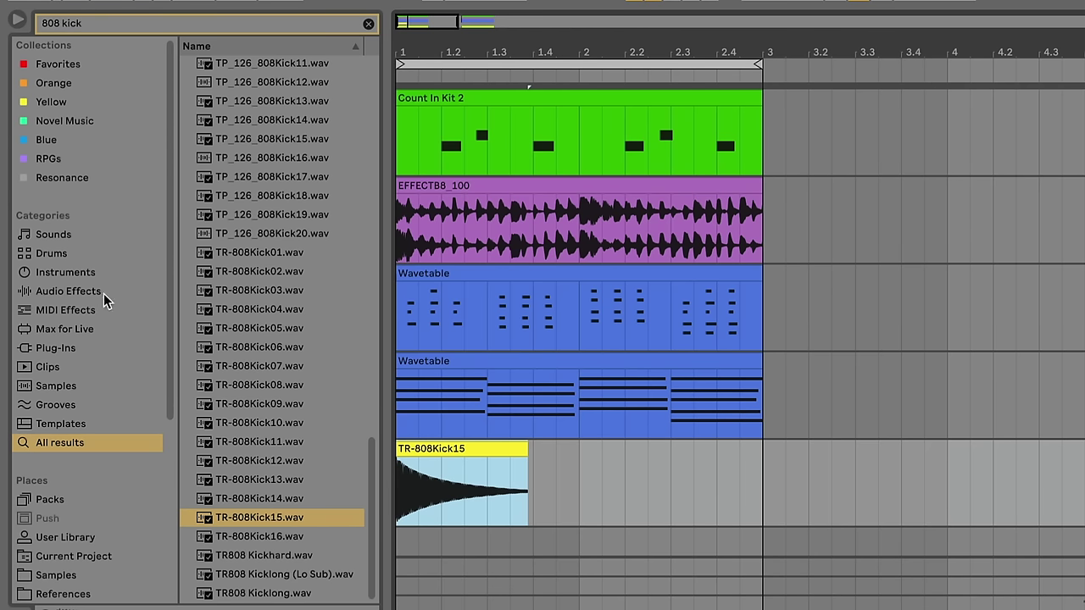
# Search audio effects for 'sat' and add Saturator to the TR-808Kick15 track.
pyautogui.click(72, 292)
pyautogui.click(178, 24)
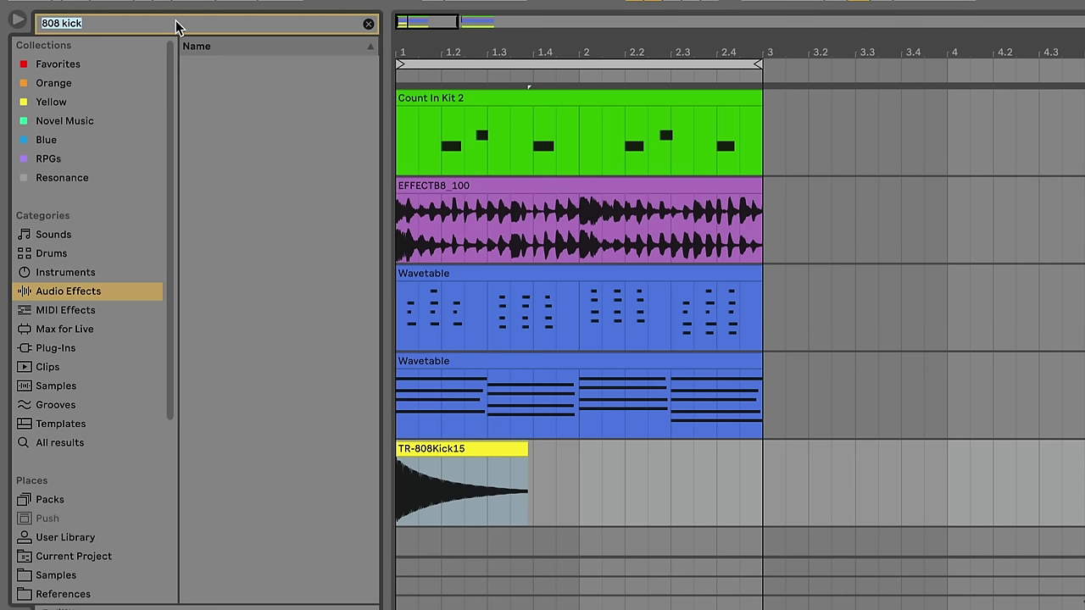
pyautogui.write('sat')
pyautogui.press('Return')
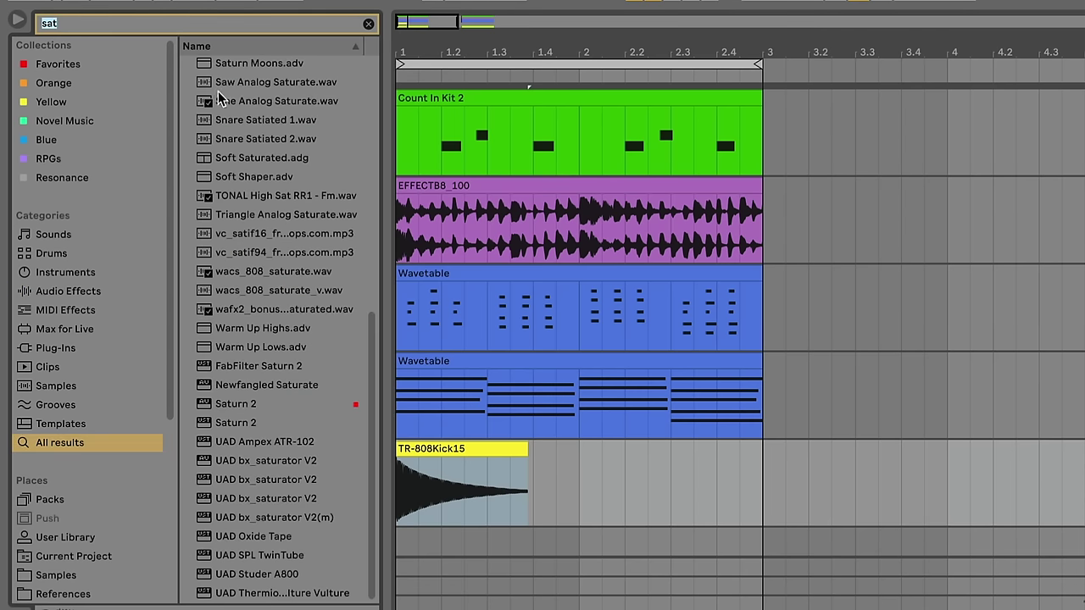
pyautogui.scroll(10, 229, 102)
pyautogui.moveTo(244, 68); pyautogui.dragTo(519, 490)
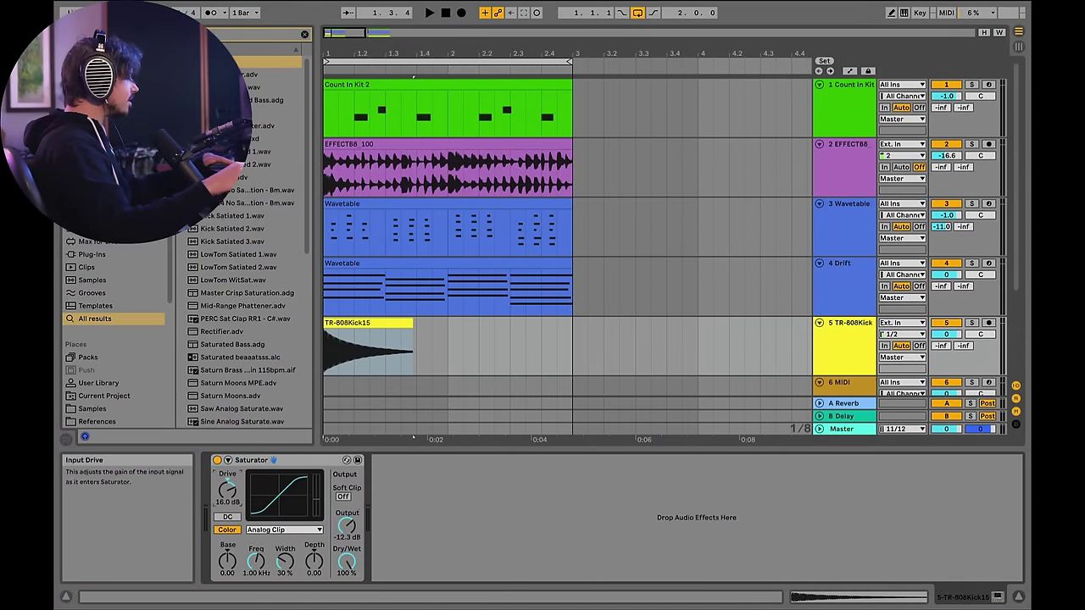
# Duplicate the kick's first bar into bar 2 and play back both kicks.
pyautogui.press('space')
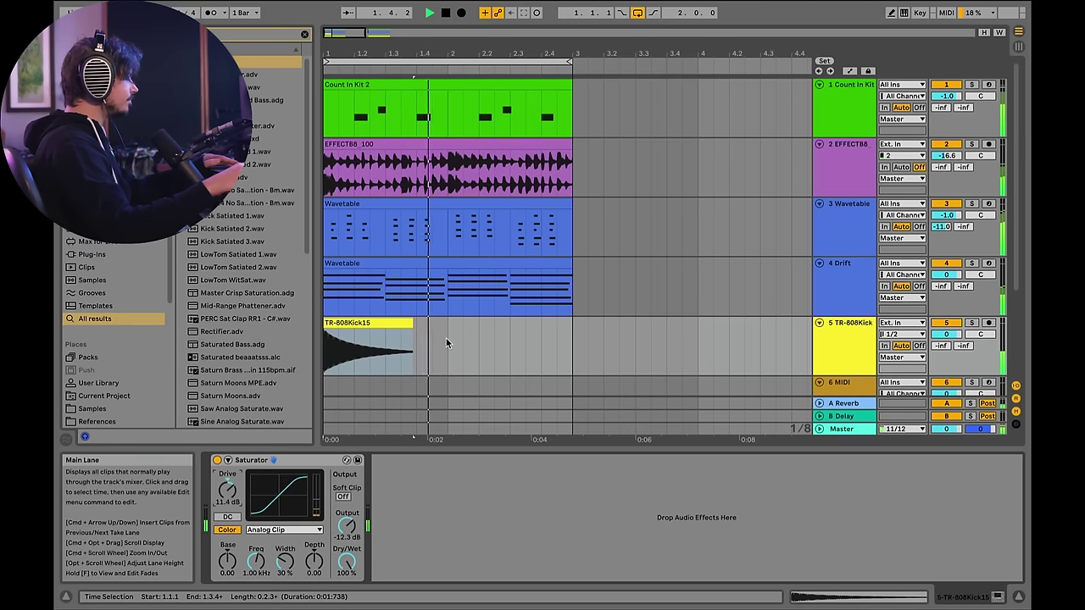
pyautogui.press('space')
pyautogui.moveTo(447, 338); pyautogui.dragTo(329, 336)
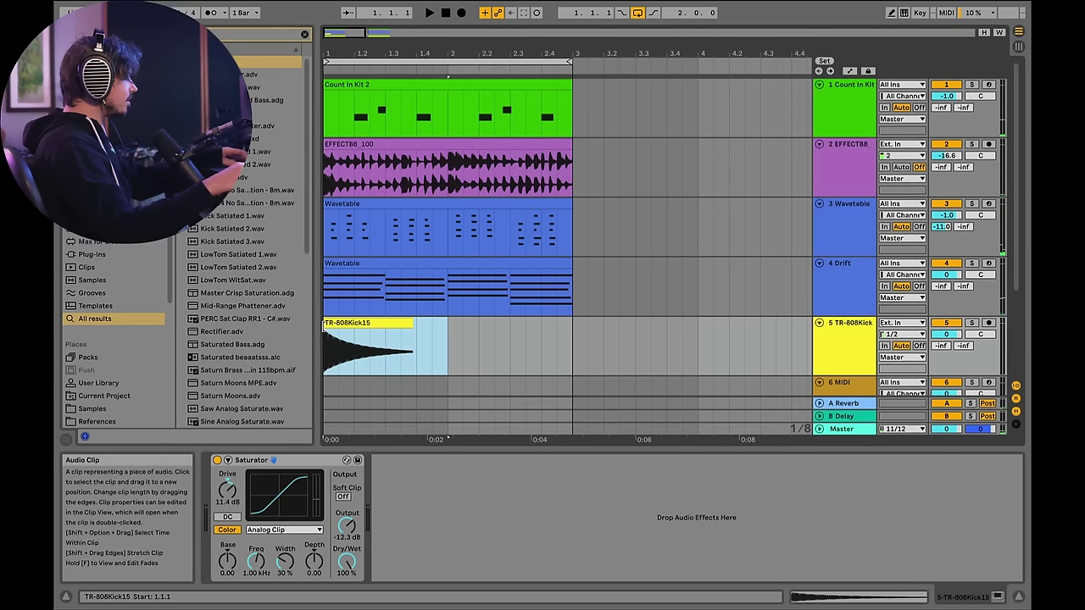
pyautogui.press('super+d')
pyautogui.click(331, 348)
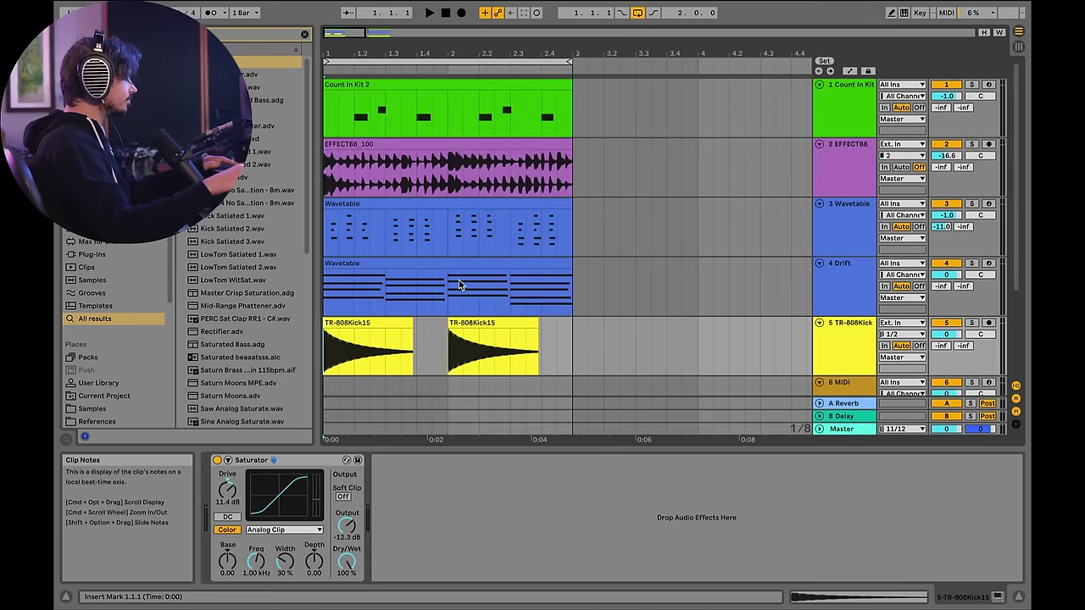
pyautogui.press('space')
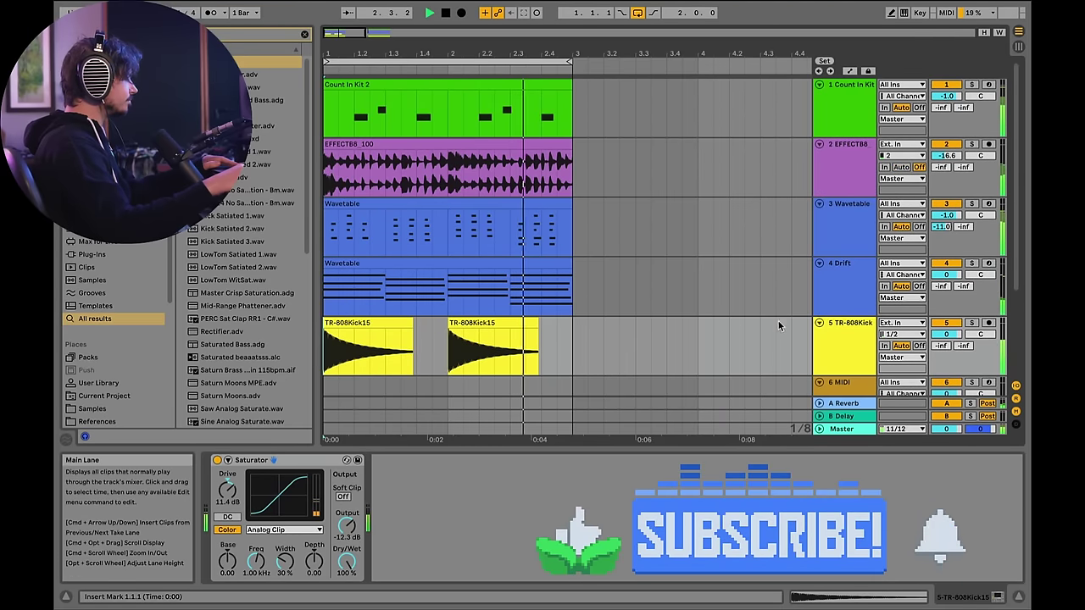
# Inspect the Wavetable and Drift tracks' devices while playing the arrangement.
pyautogui.scroll(-1, 847, 254)
pyautogui.click(843, 203)
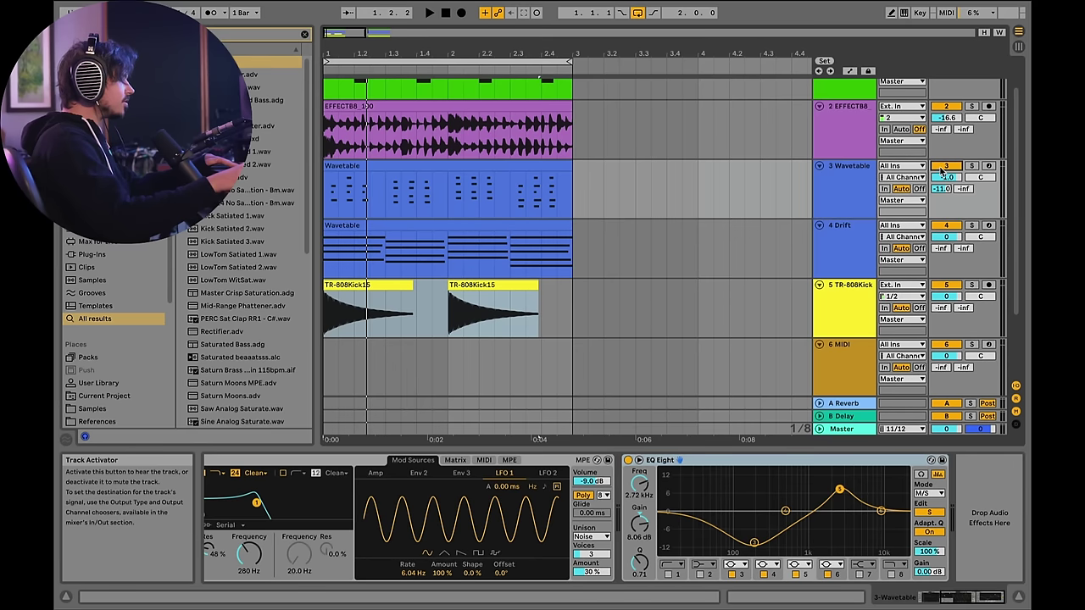
pyautogui.click(326, 265)
pyautogui.press('space')
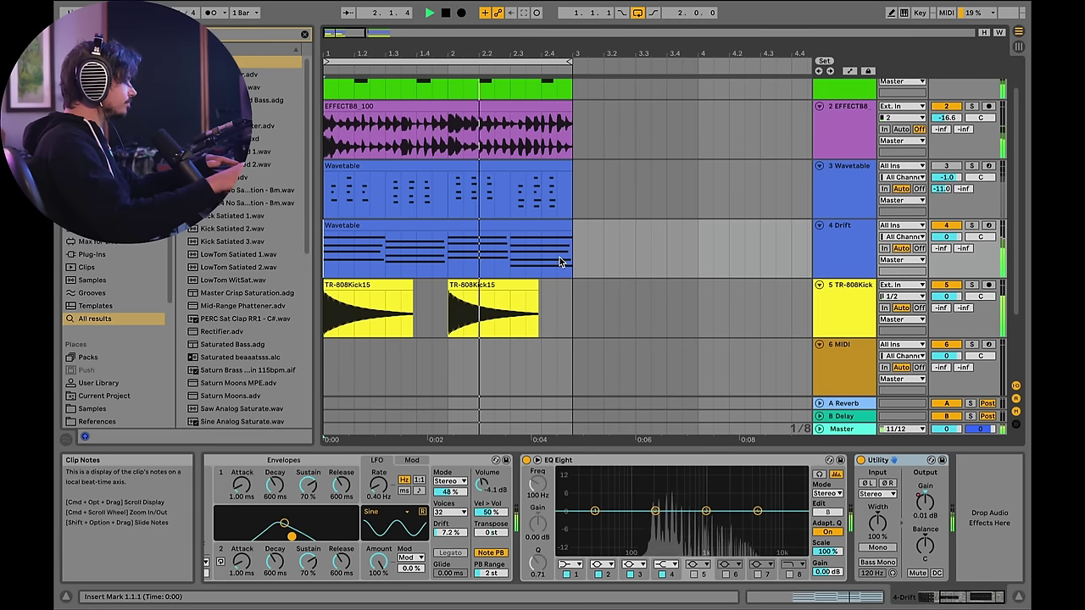
pyautogui.press('space')
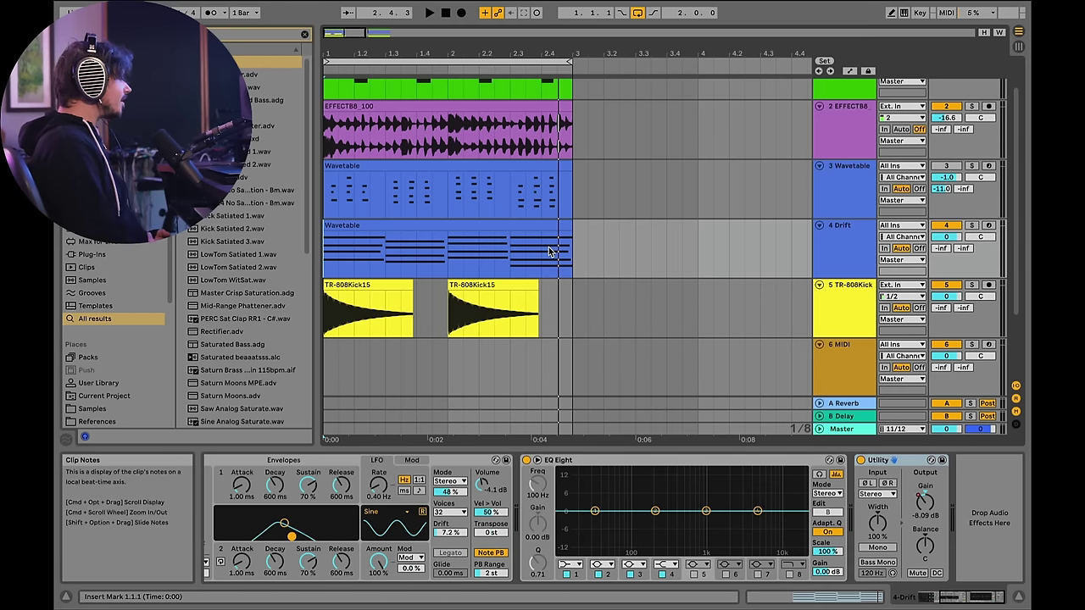
# Select both TR-808Kick15 clips, transpose them to -2 st, and play to check.
pyautogui.click(359, 284)
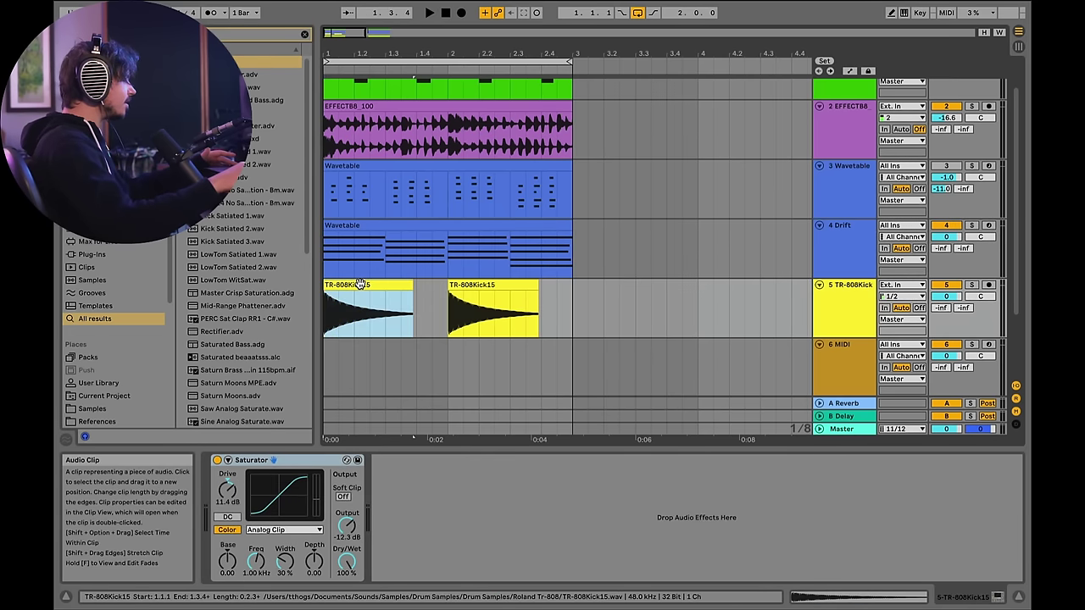
pyautogui.keyDown('shift'); pyautogui.click(477, 284); pyautogui.keyUp('shift')
pyautogui.hotkey('shift', 'Tab')
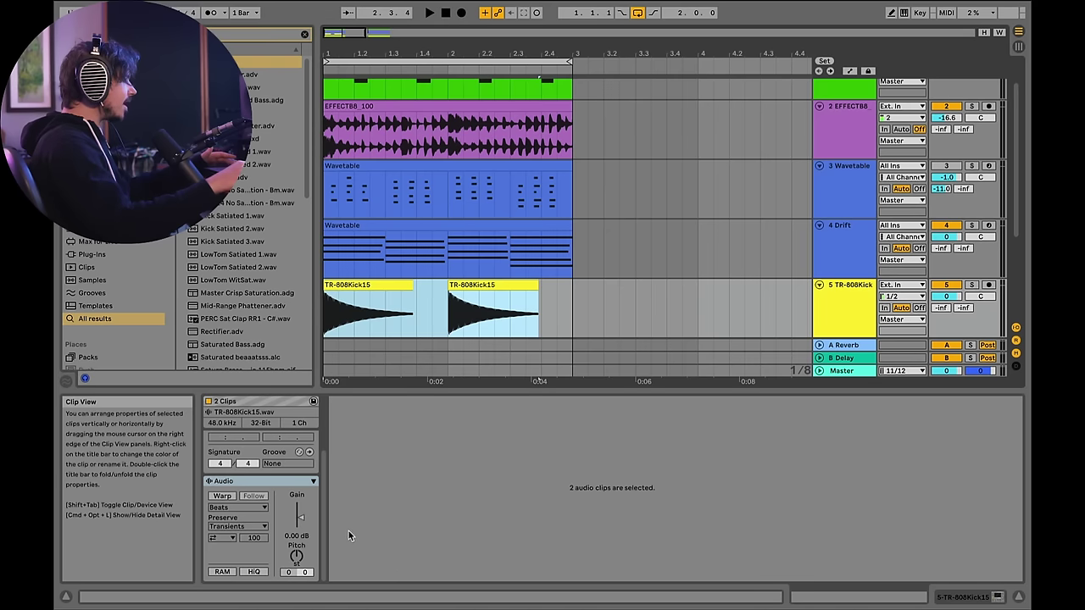
pyautogui.moveTo(297, 556); pyautogui.dragTo(297, 566)
pyautogui.press('space')
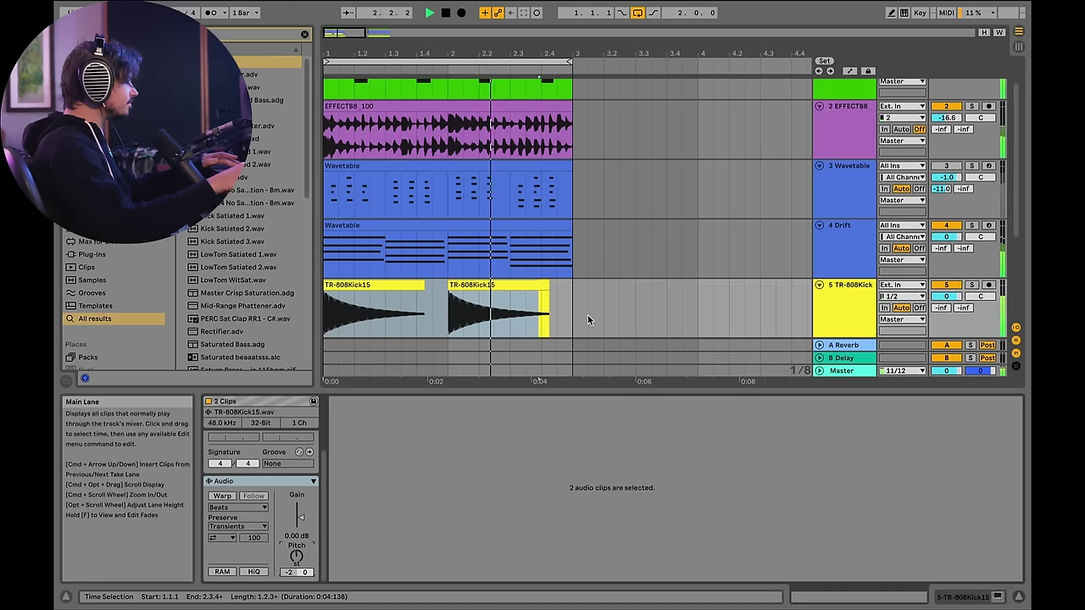
pyautogui.press('space')
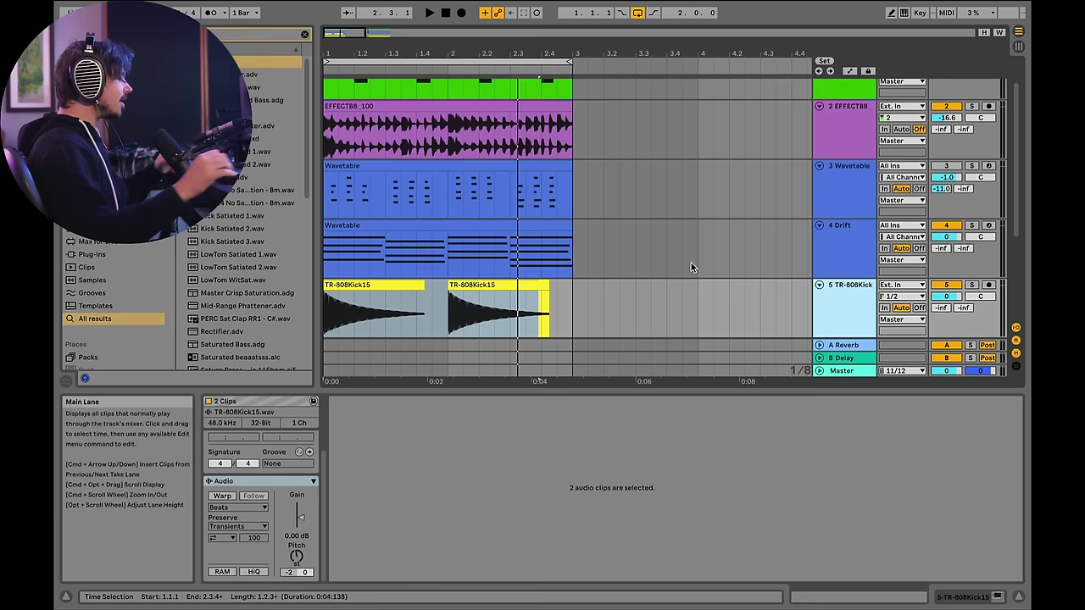
pyautogui.press('Escape')
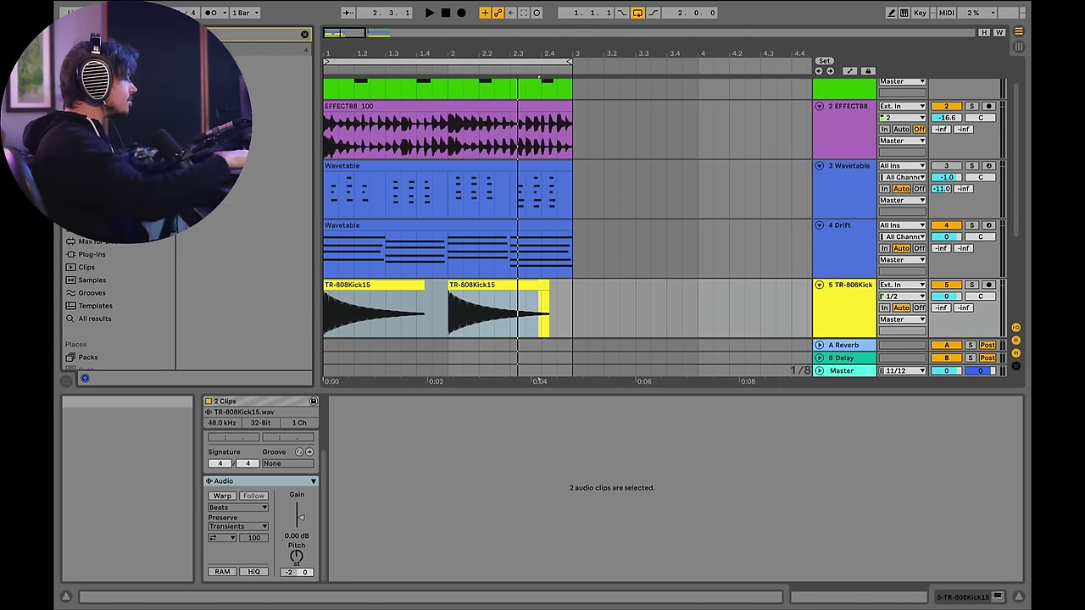
pyautogui.press('Return')
pyautogui.press('Return')
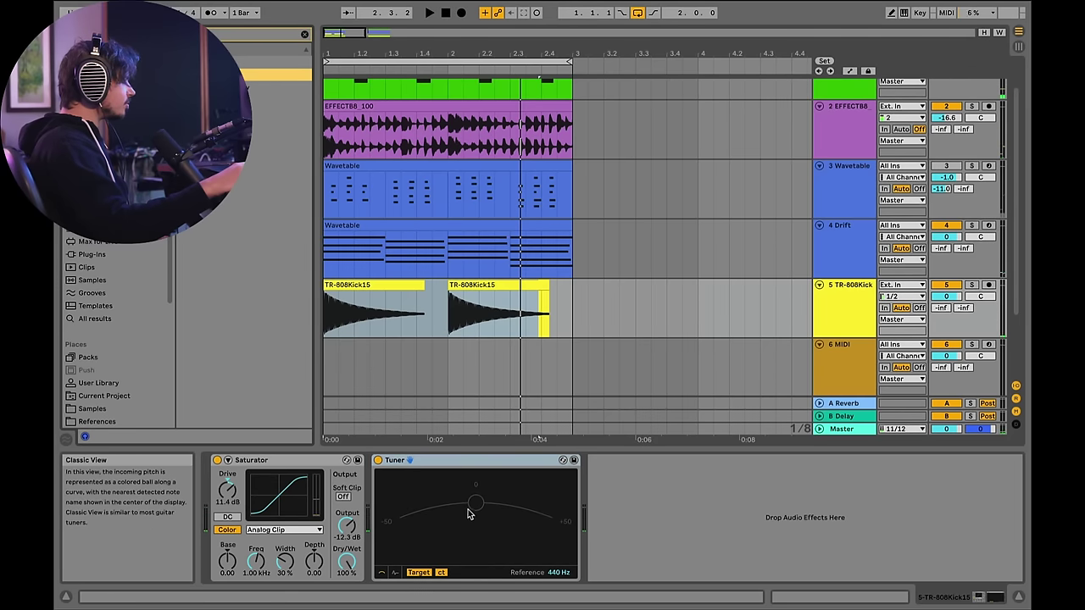
pyautogui.doubleClick(355, 236)
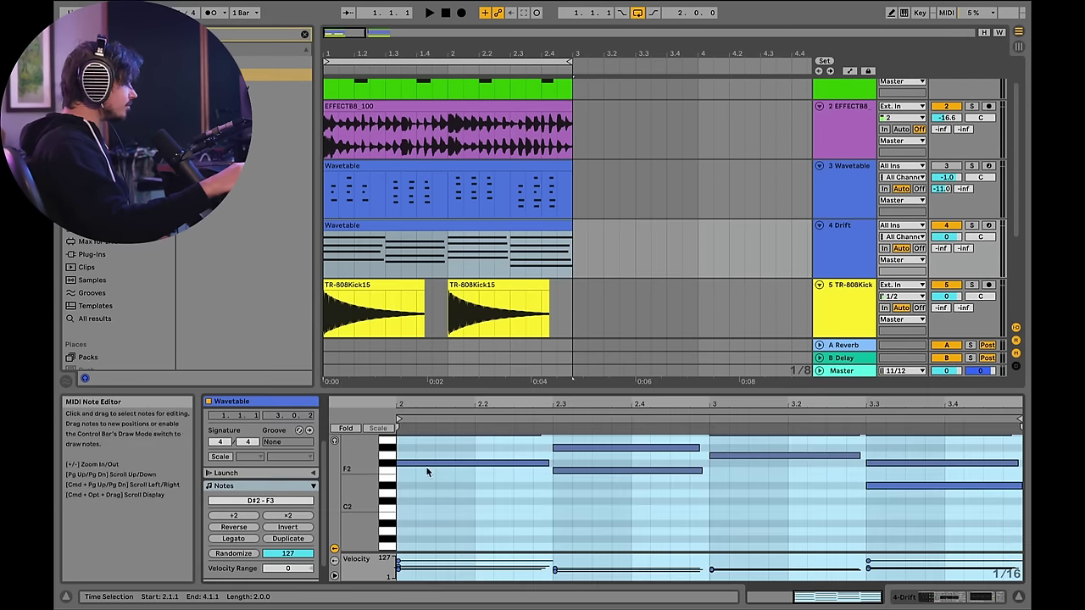
pyautogui.press('super+shift+t')
pyautogui.click(826, 293)
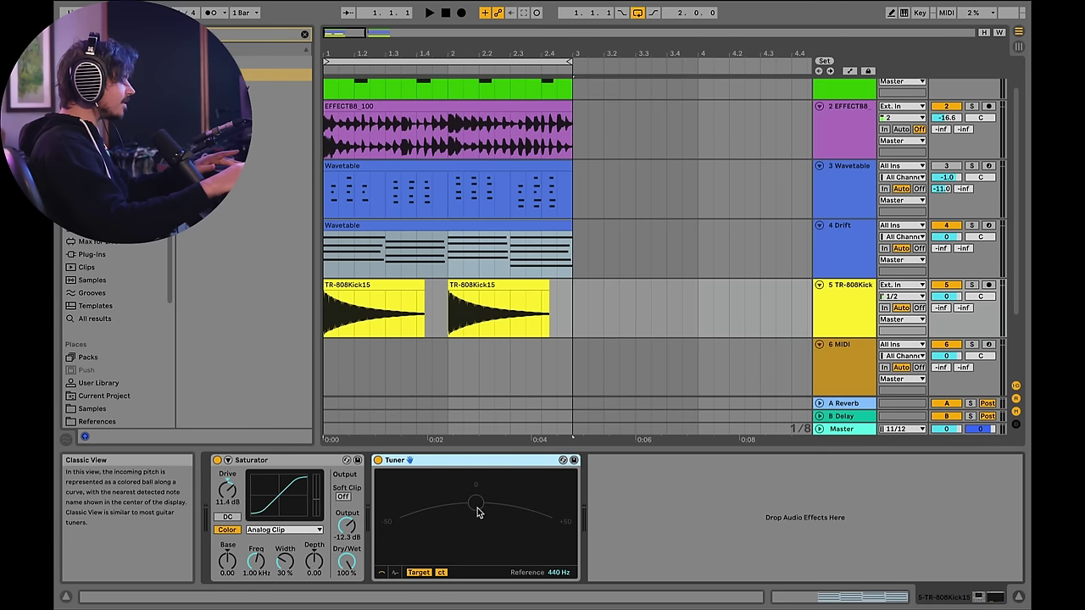
pyautogui.press('space')
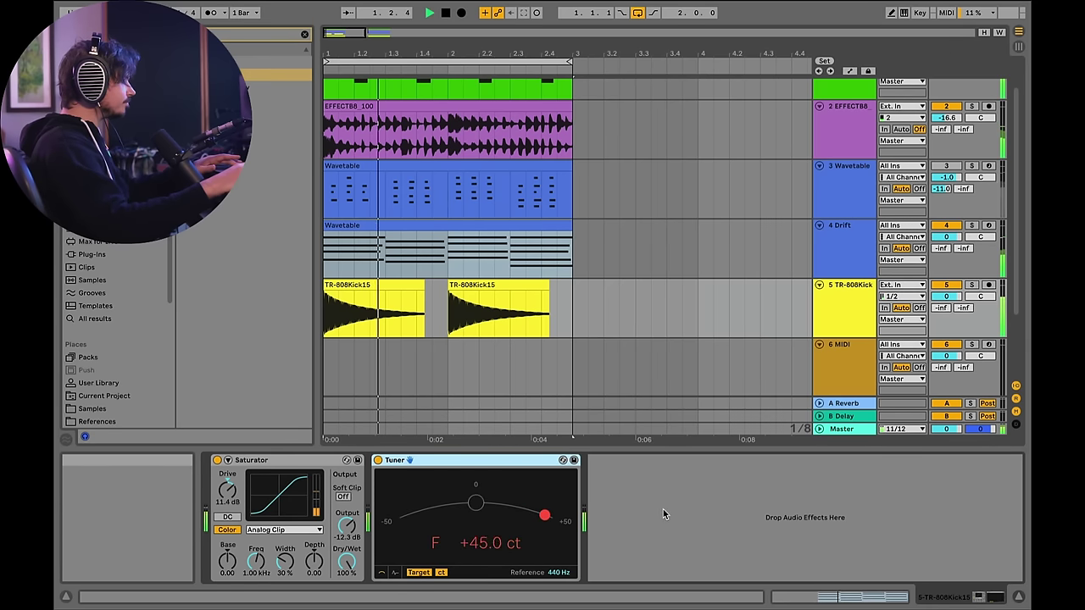
pyautogui.press('space')
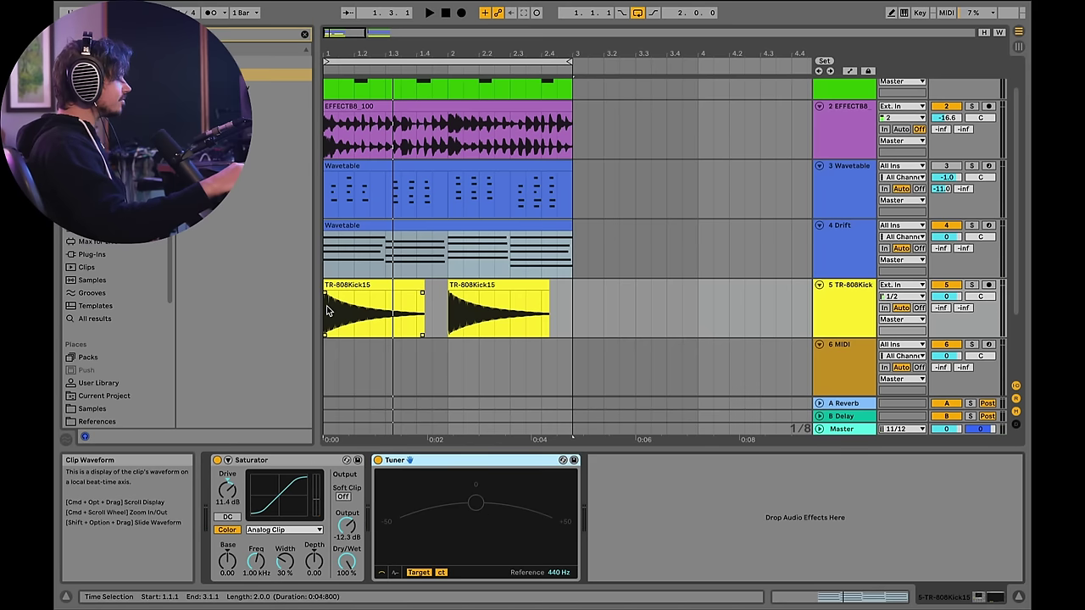
pyautogui.click(329, 311)
pyautogui.keyDown('shift'); pyautogui.click(466, 311); pyautogui.keyUp('shift')
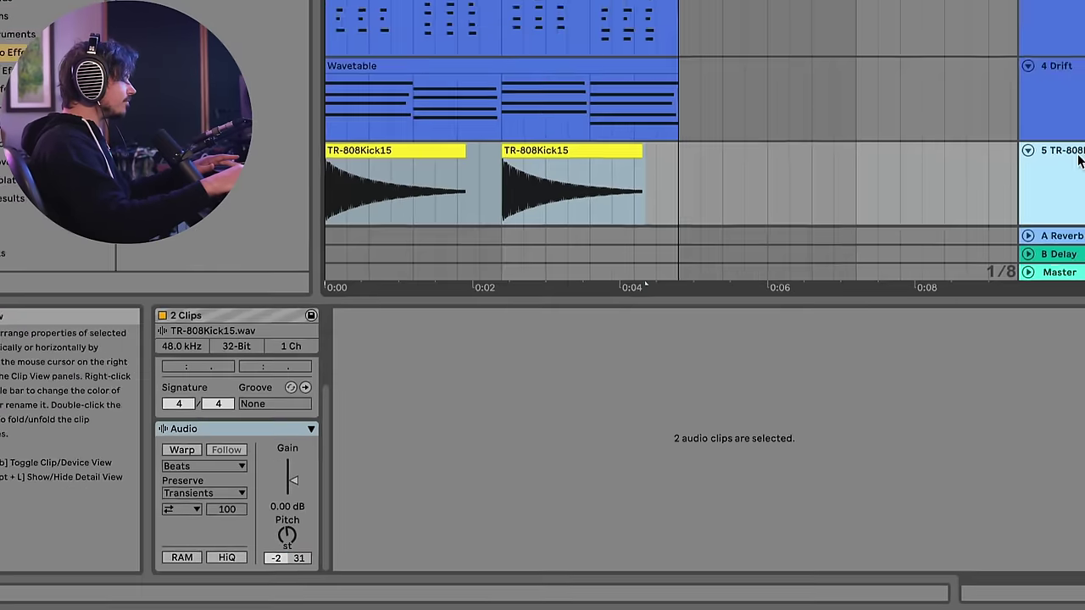
pyautogui.hotkey('shift', 'Tab')
pyautogui.press('space')
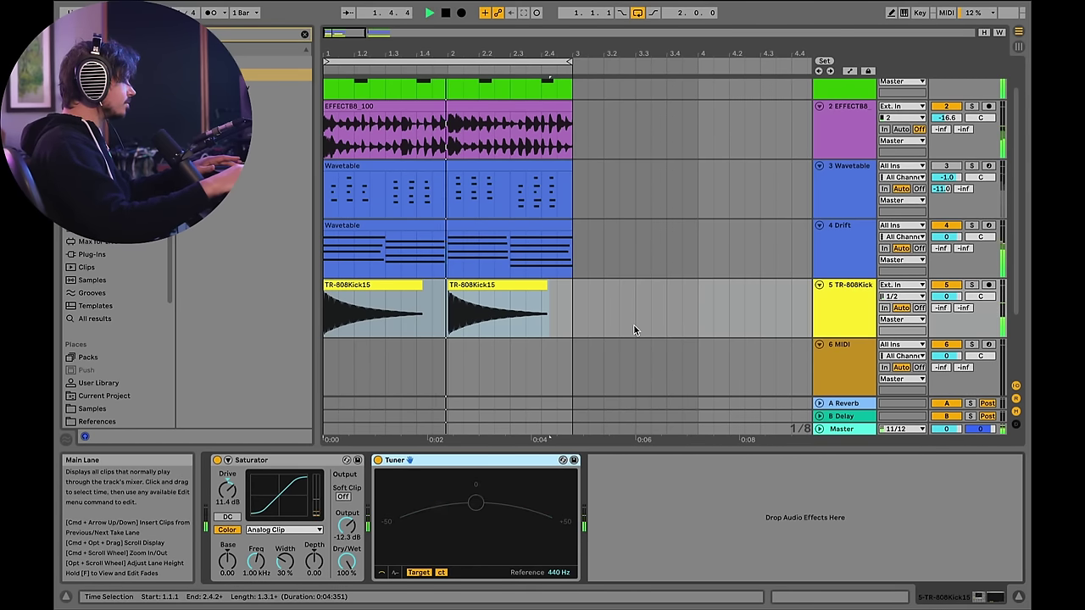
pyautogui.press('space')
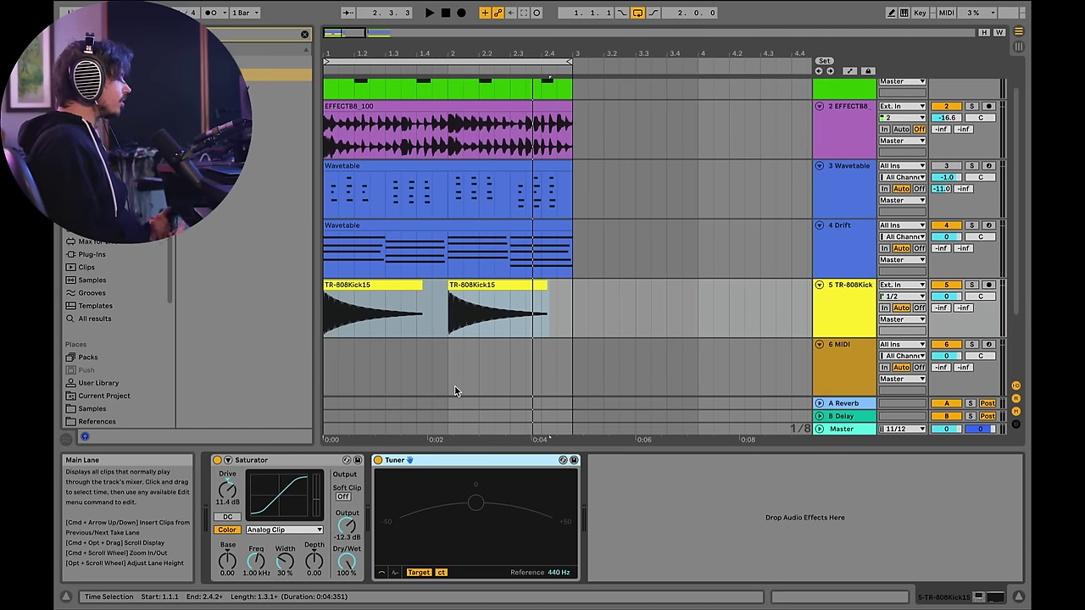
# Delete the TR-808Kick15 track and move Tuned Operator above the MIDI track.
pyautogui.click(837, 290)
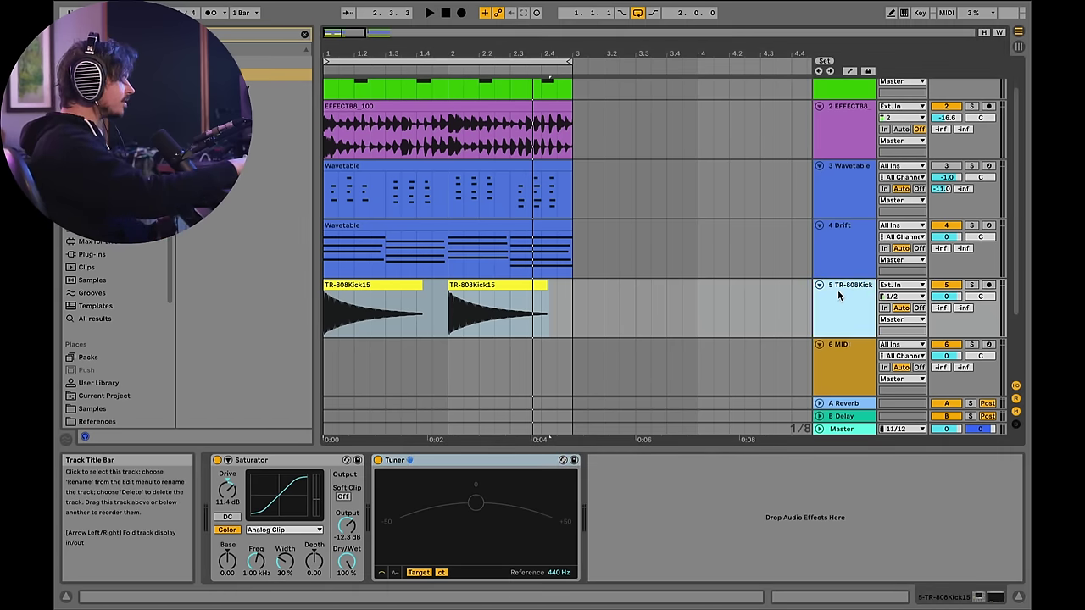
pyautogui.press('Delete')
pyautogui.moveTo(819, 348); pyautogui.dragTo(776, 292)
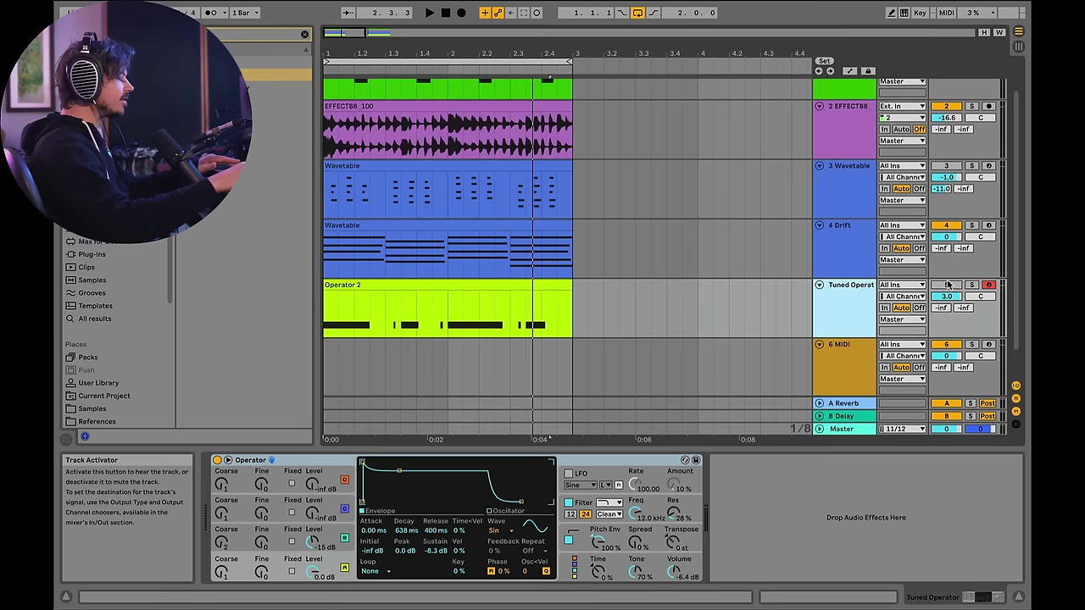
# Audition the Tuned Operator kick and bring its Operator synth into view.
pyautogui.press('space')
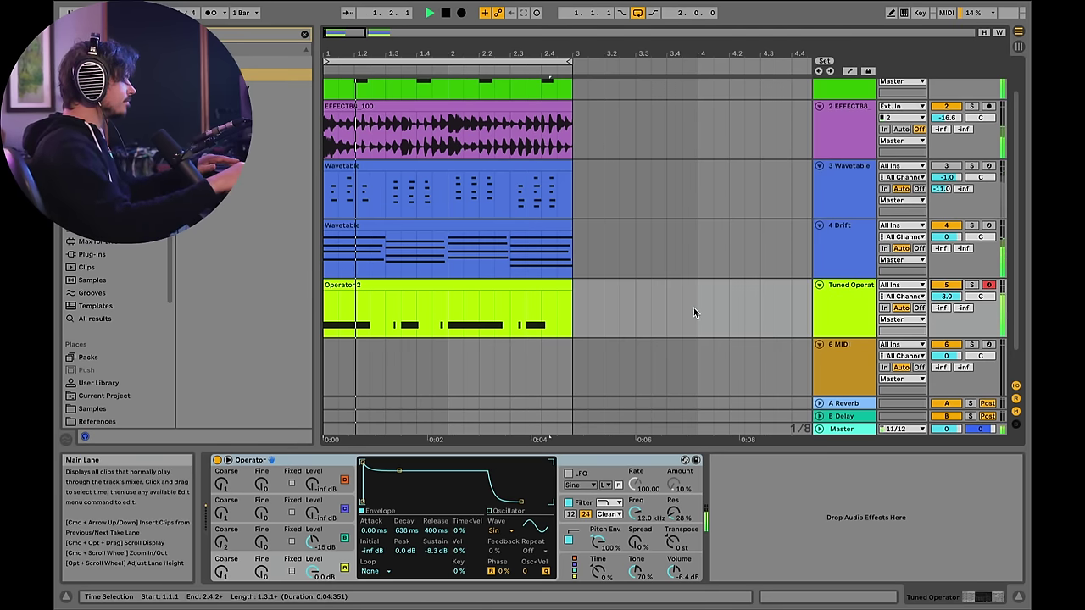
pyautogui.press('space')
pyautogui.click(852, 288)
pyautogui.click(337, 464)
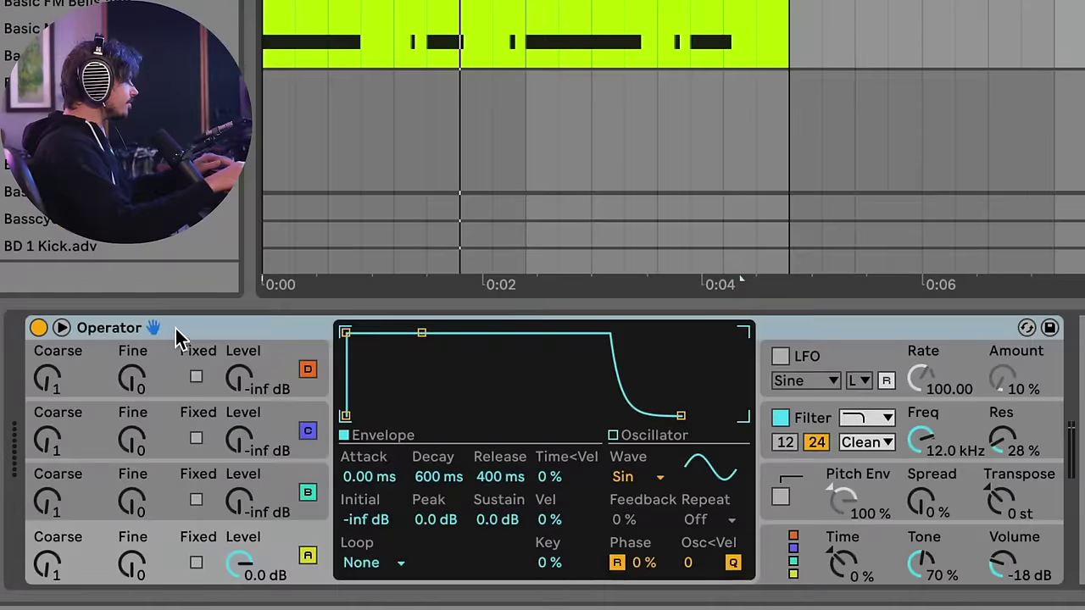
pyautogui.click(177, 331)
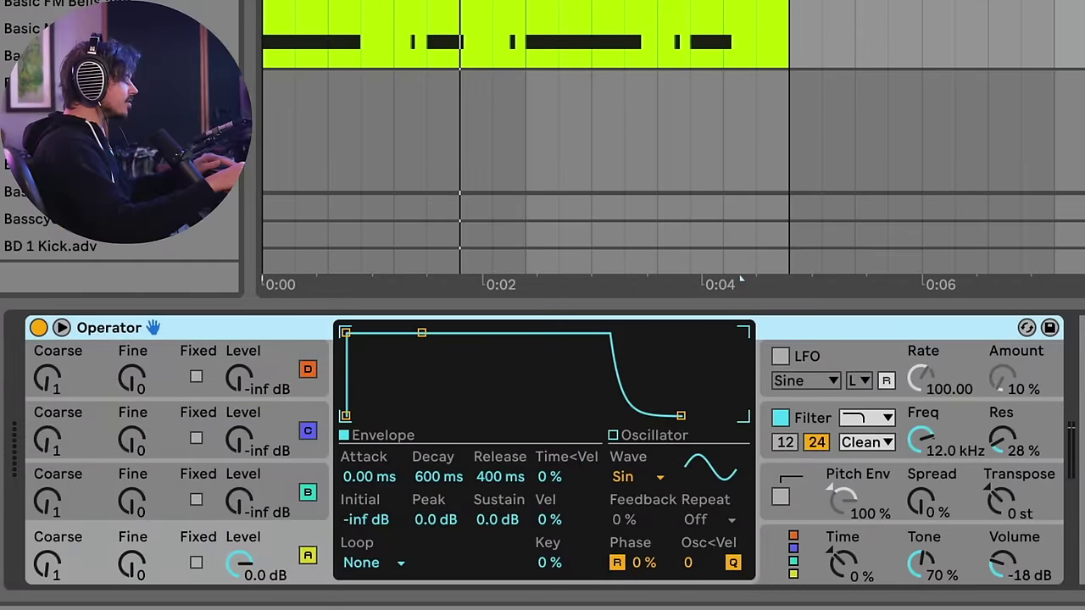
pyautogui.press('space')
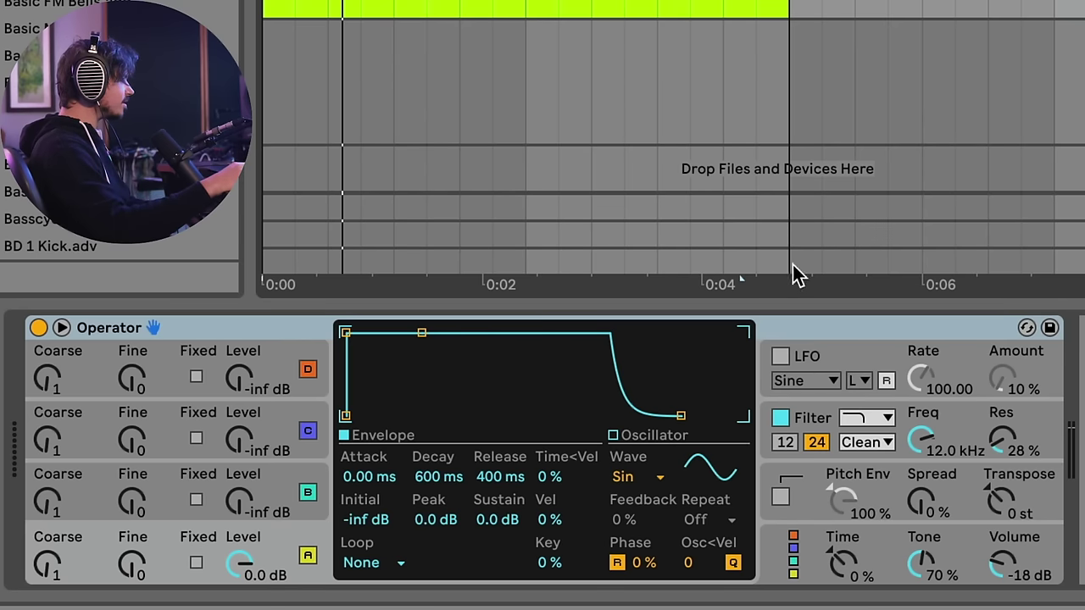
# Enable Operator's pitch envelope with a +48 st peak and a 104 ms decay.
pyautogui.click(795, 498)
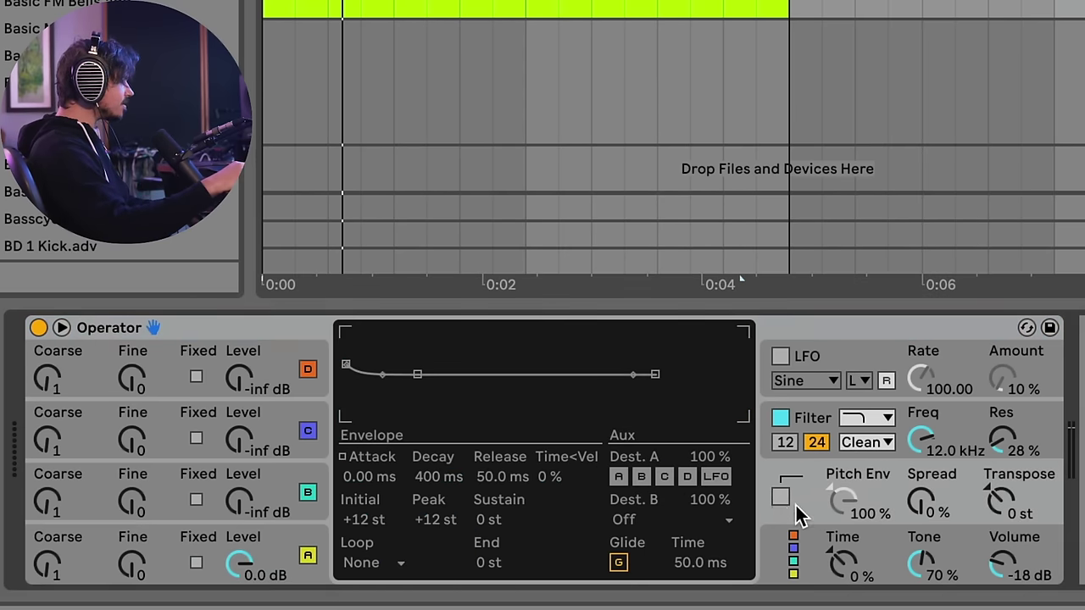
pyautogui.click(782, 497)
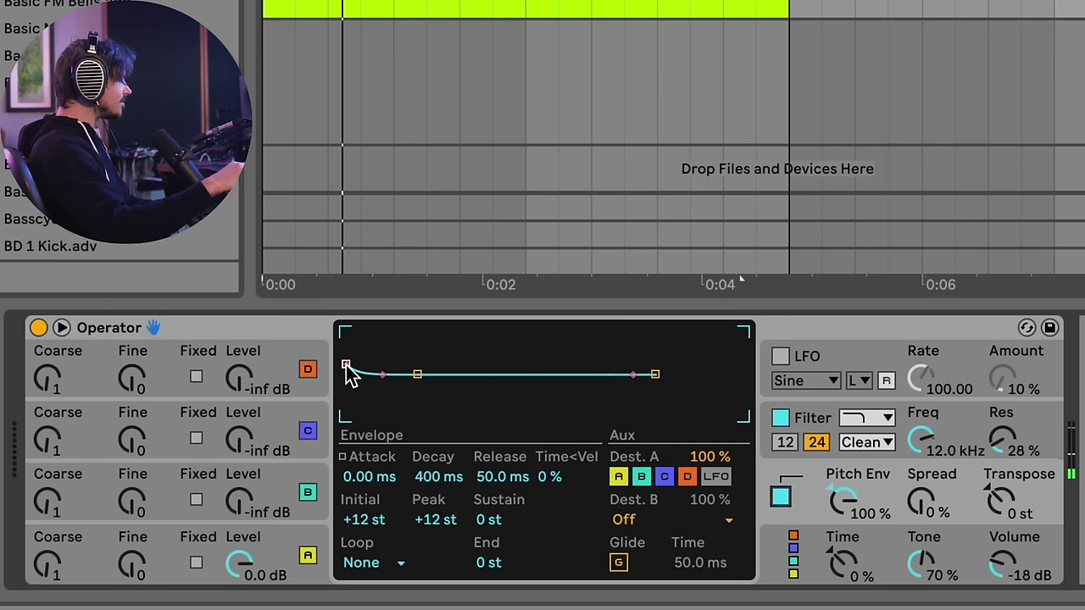
pyautogui.moveTo(345, 366); pyautogui.dragTo(346, 332)
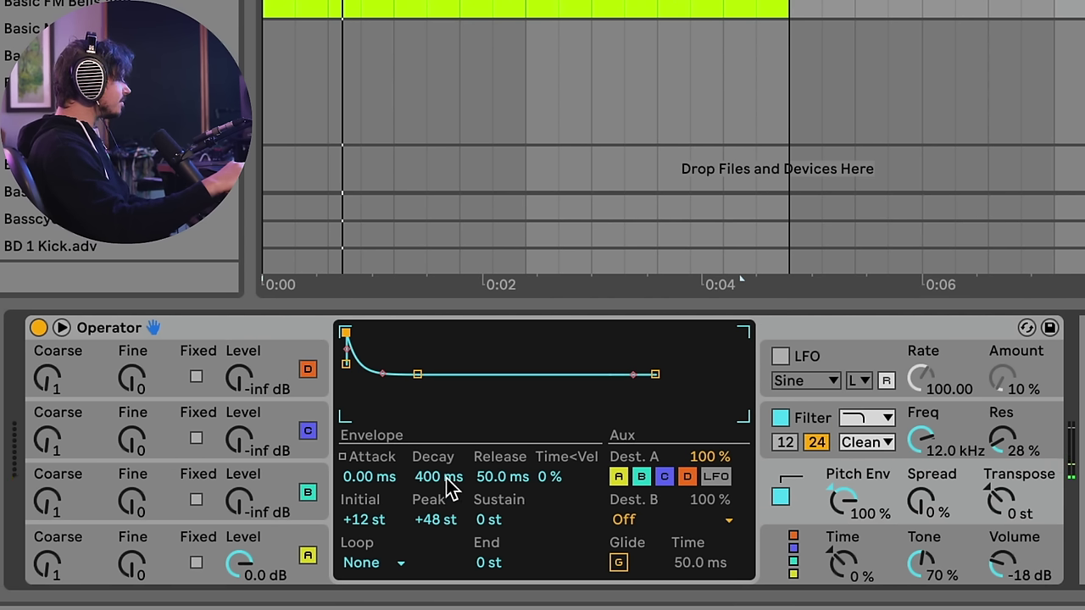
pyautogui.moveTo(437, 477); pyautogui.dragTo(437, 526)
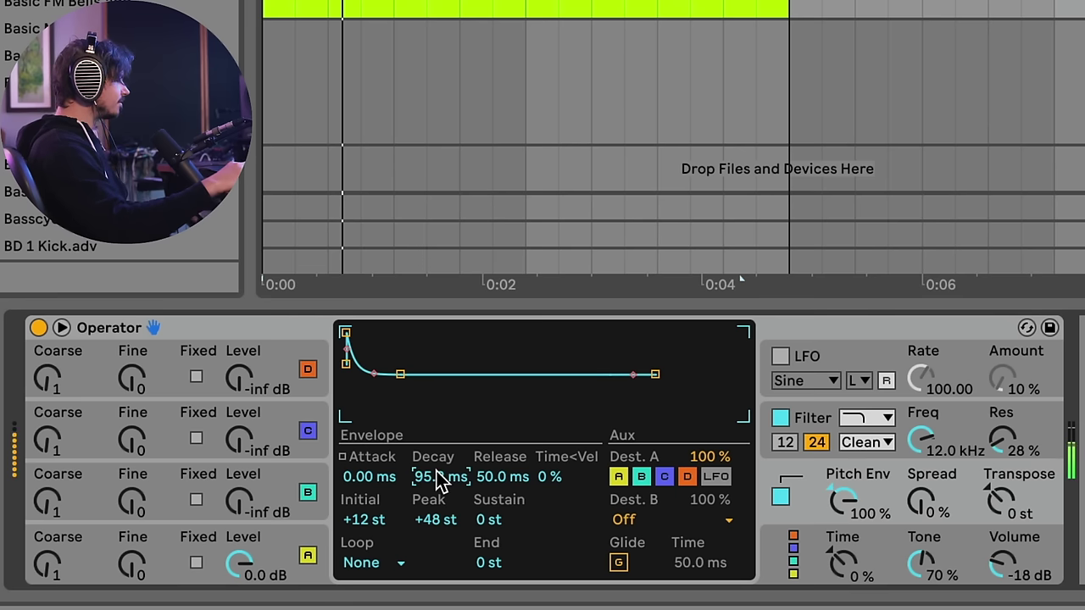
pyautogui.moveTo(441, 480)
pyautogui.mouseDown()
pyautogui.moveTo(441, 453)
pyautogui.moveTo(440, 477)
pyautogui.mouseUp()
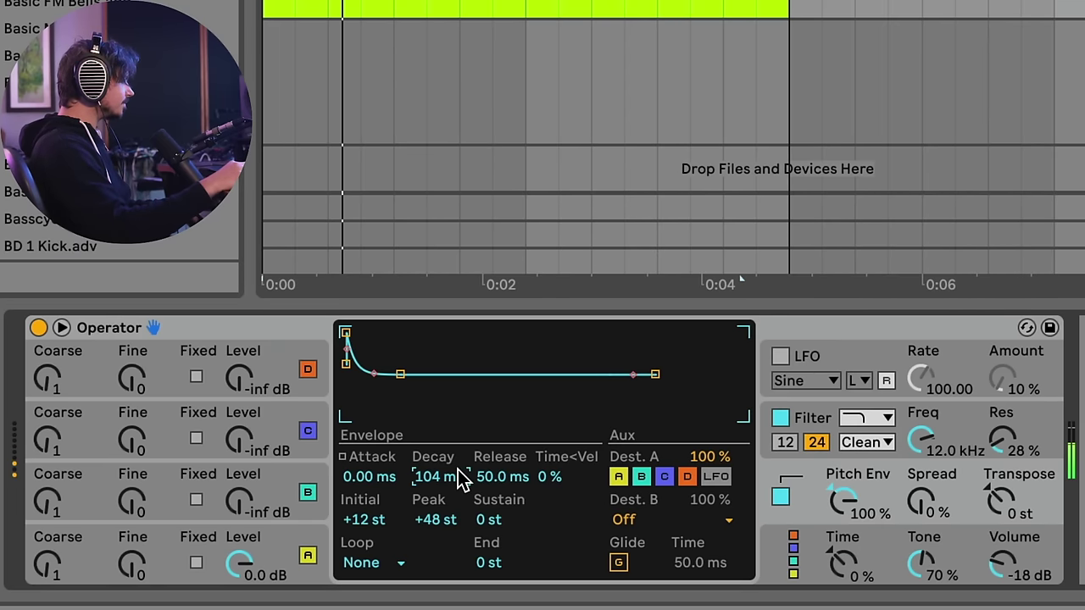
# Lower operator A's sustain to -6.9 dB and set Operator's volume to -11 dB.
pyautogui.click(280, 551)
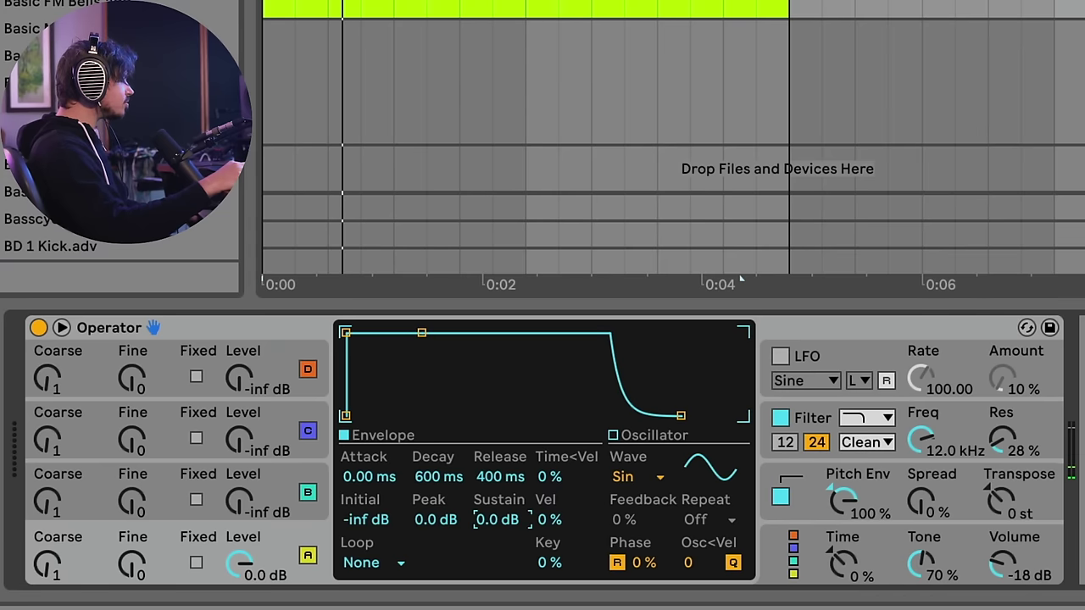
pyautogui.moveTo(492, 521); pyautogui.dragTo(492, 551)
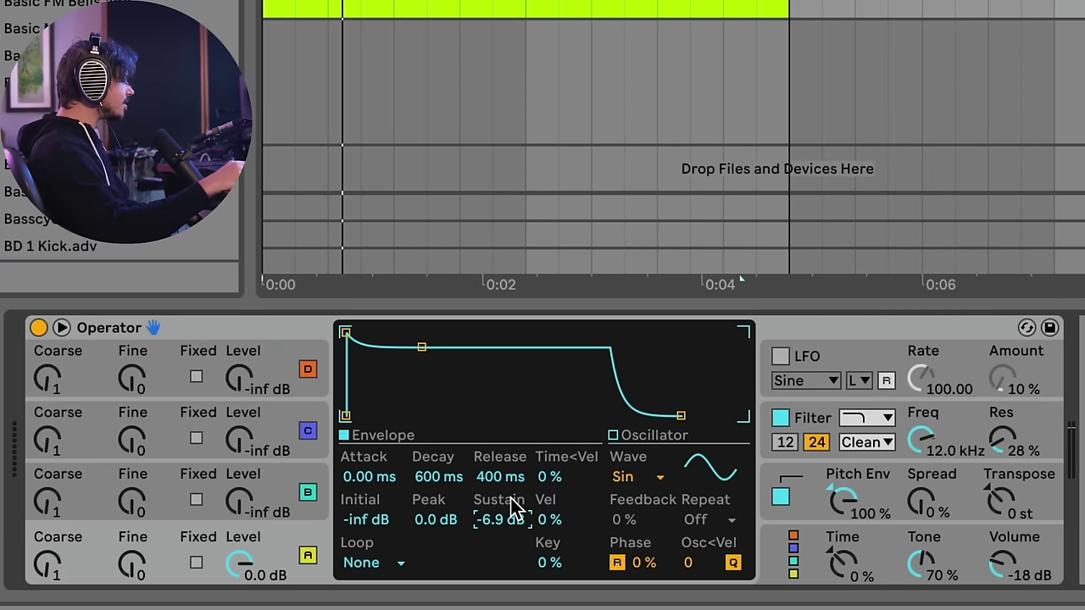
pyautogui.click(1000, 566)
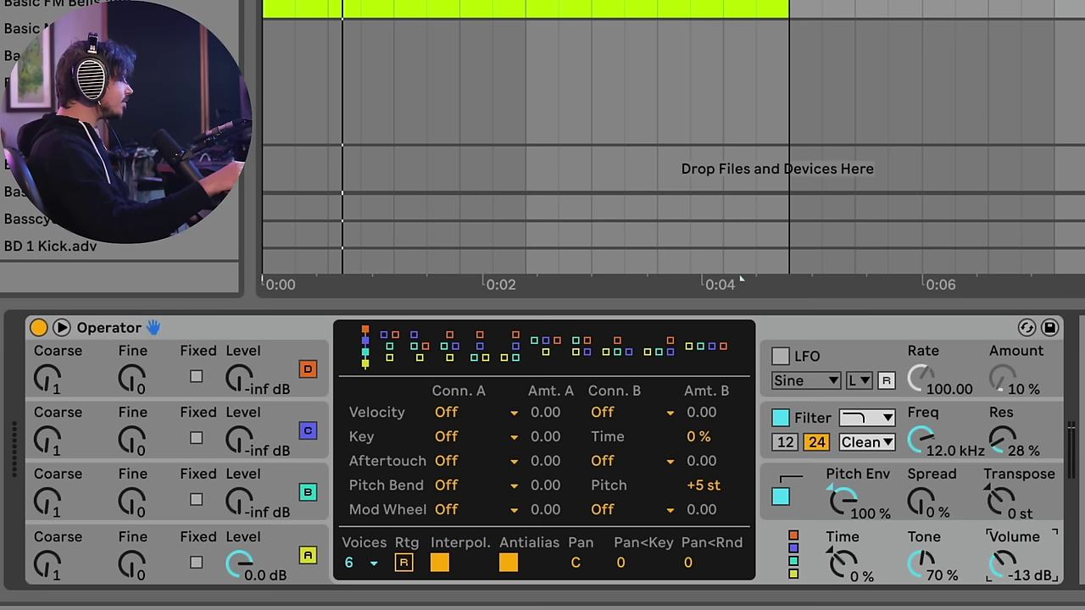
pyautogui.click(293, 532)
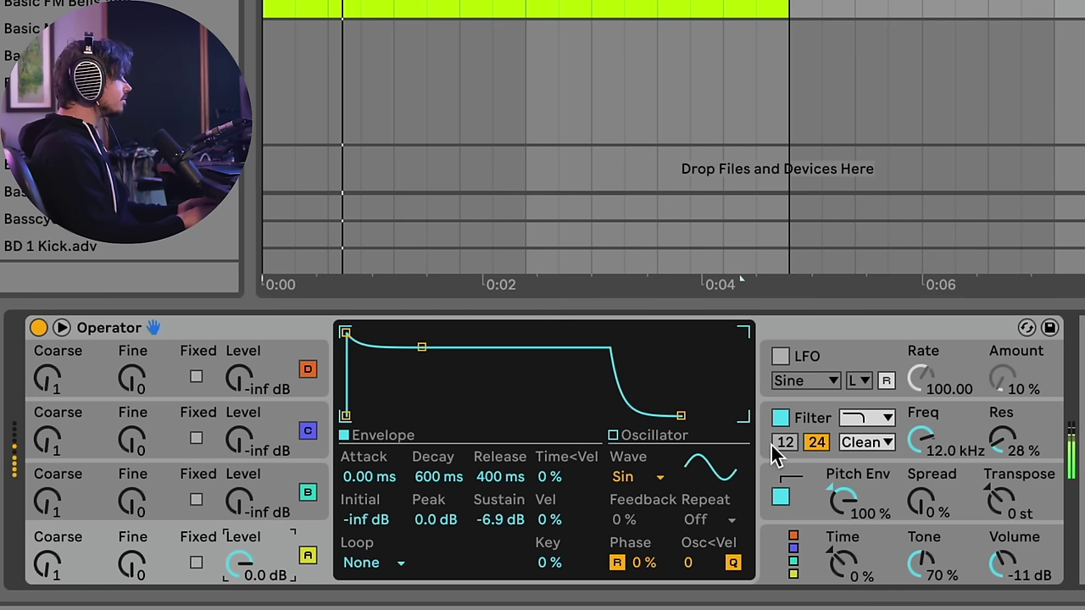
# Set Operator's filter shaper to Soft with 8.25 dB drive and volume to -6.7 dB.
pyautogui.click(810, 426)
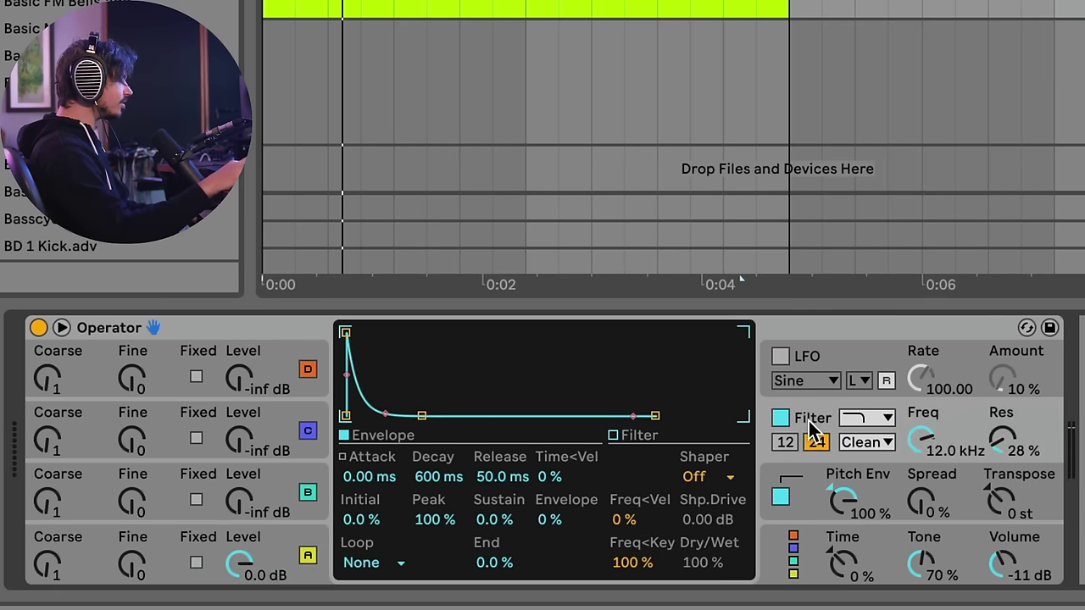
pyautogui.click(697, 480)
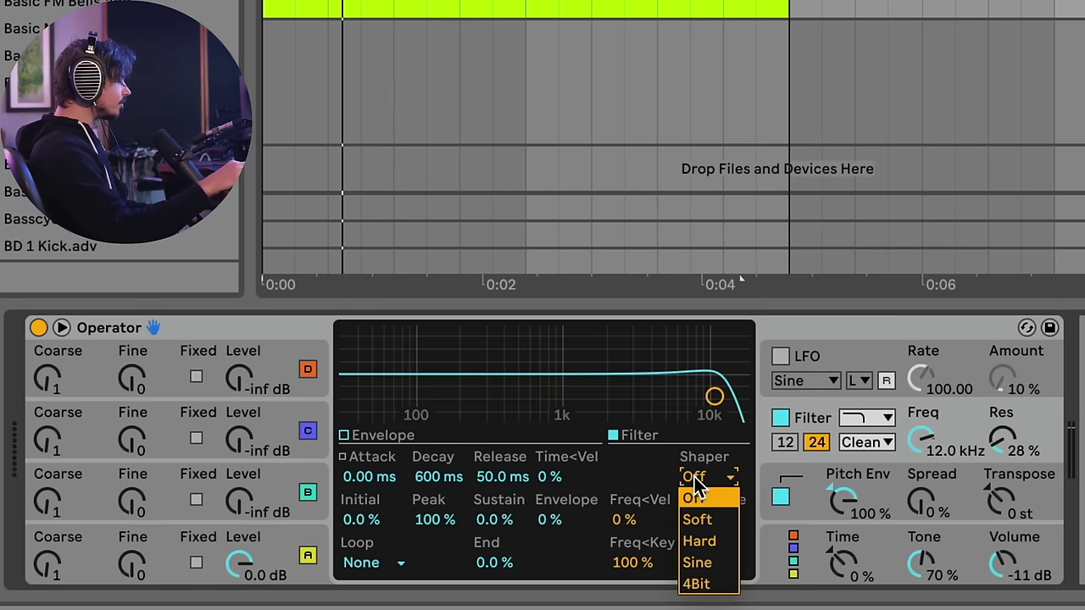
pyautogui.click(703, 518)
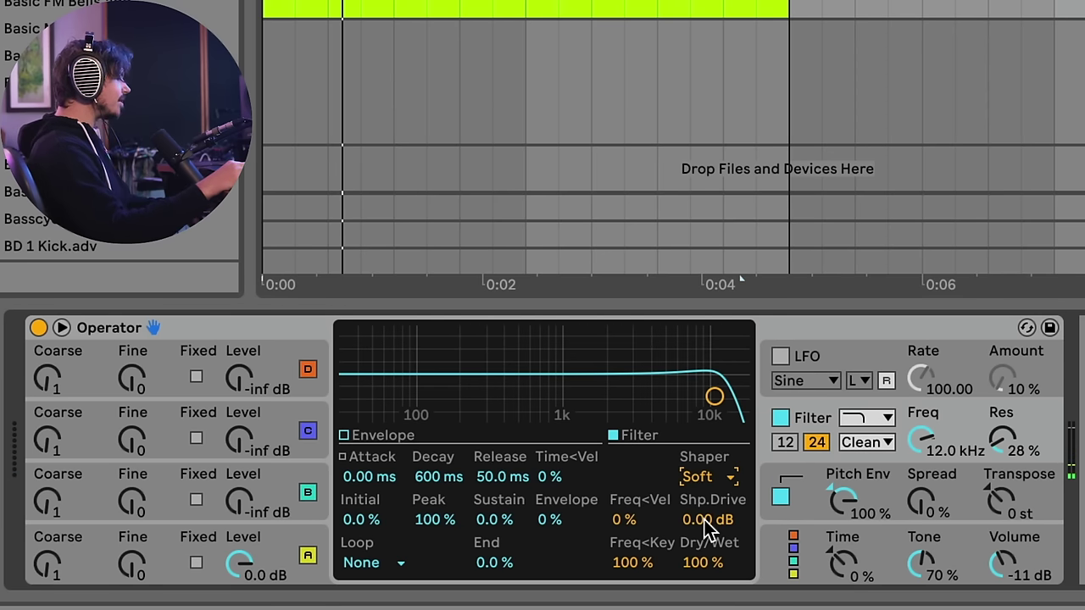
pyautogui.moveTo(704, 519); pyautogui.dragTo(704, 513)
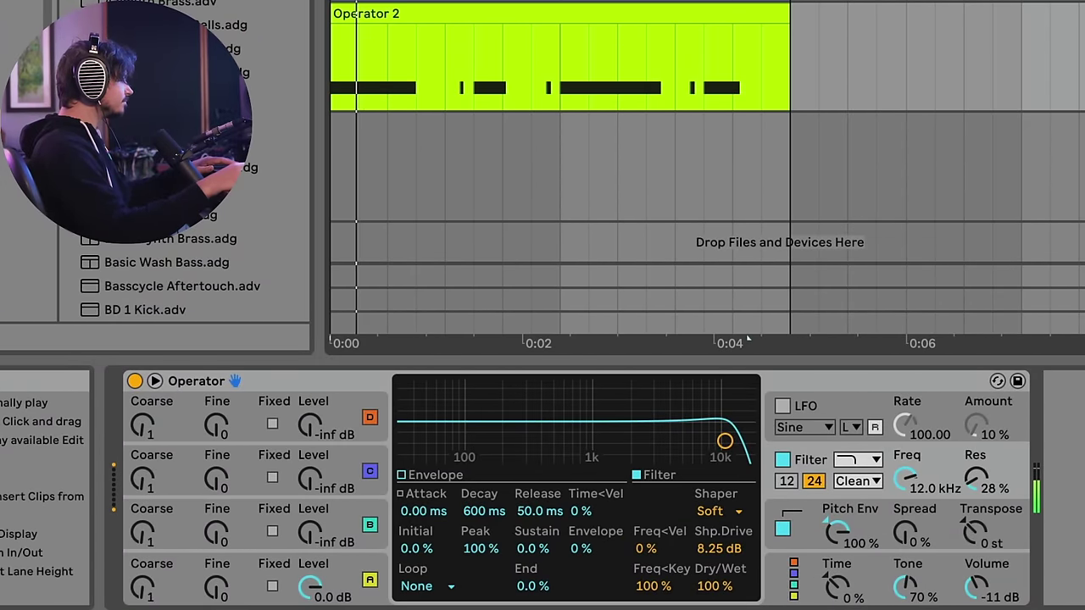
pyautogui.click(975, 589)
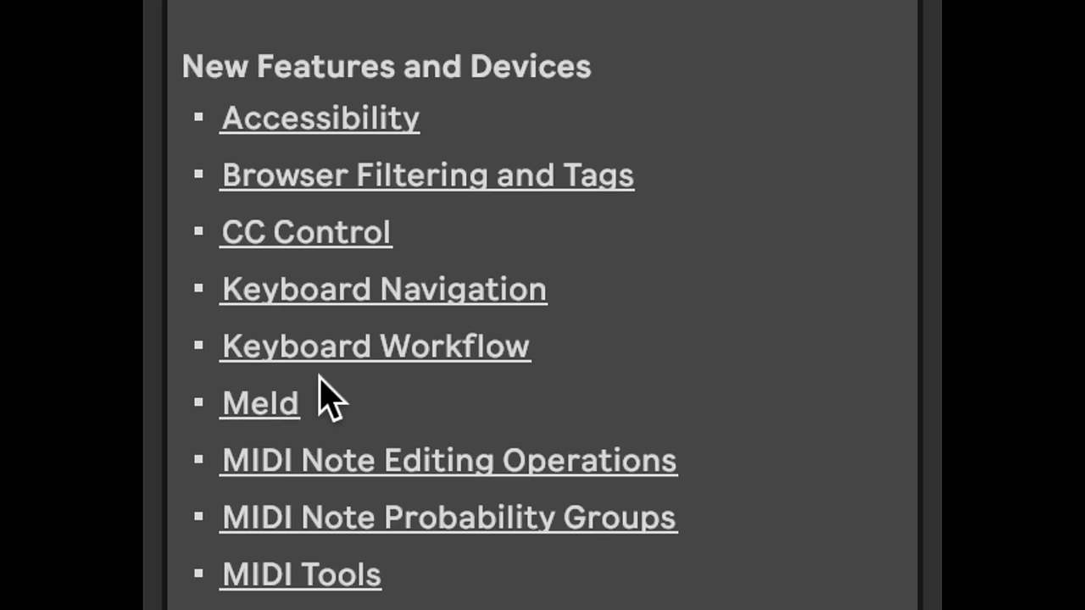
# Scroll through the Live new-features list and the Discord channel messages.
pyautogui.scroll(-5, 359, 596)
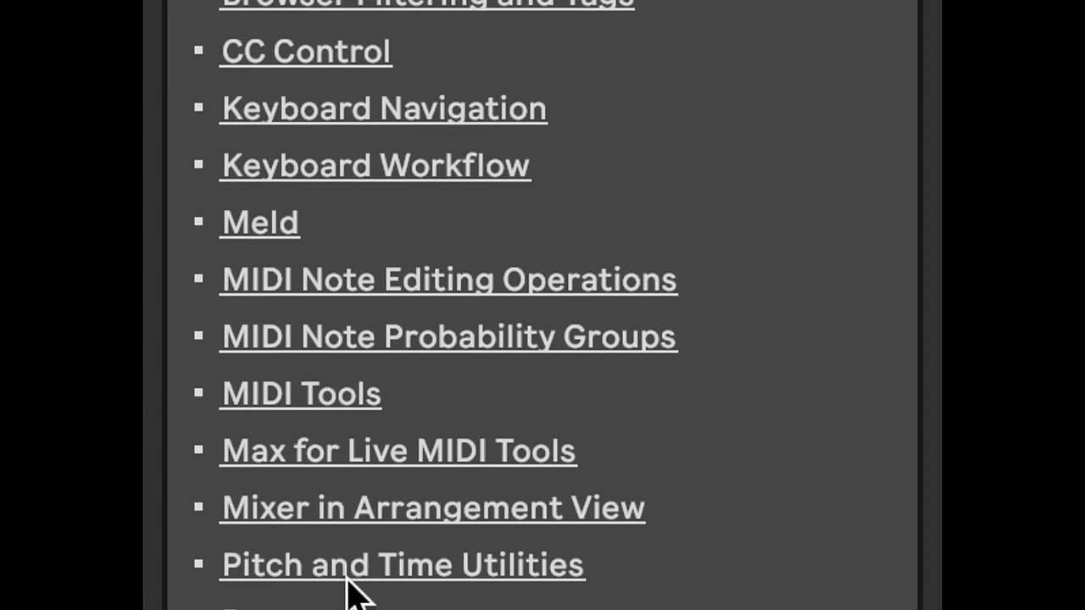
pyautogui.scroll(-7, 358, 595)
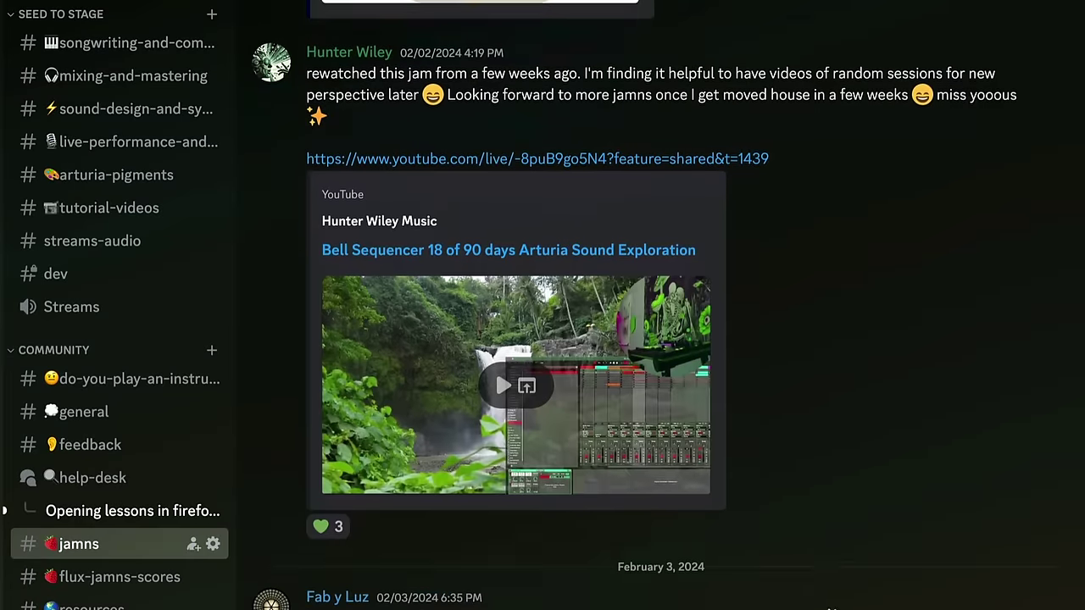
pyautogui.scroll(-10, 661, 339)
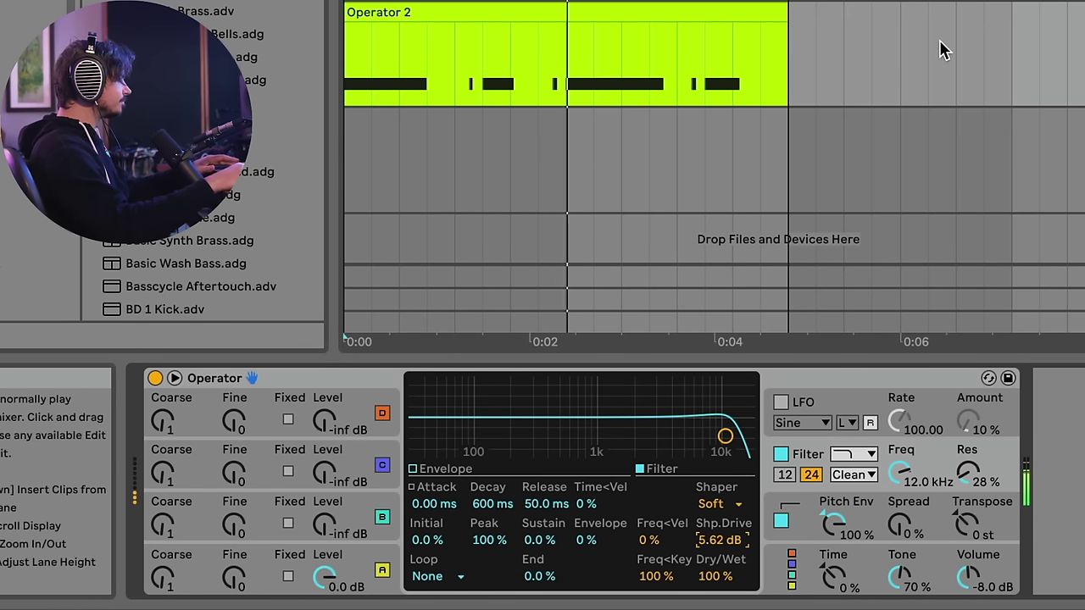
# Stop playback with the Operator kick shown in Device View.
pyautogui.press('space')
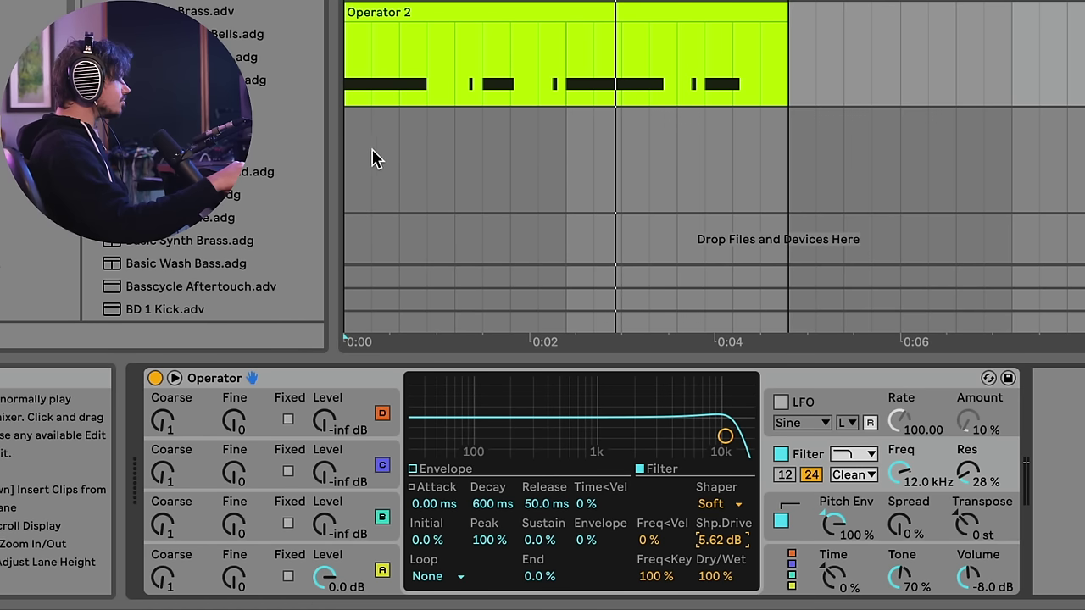
# Group Operator into an Instrument Rack and show the rack's chain list.
pyautogui.rightClick(290, 383)
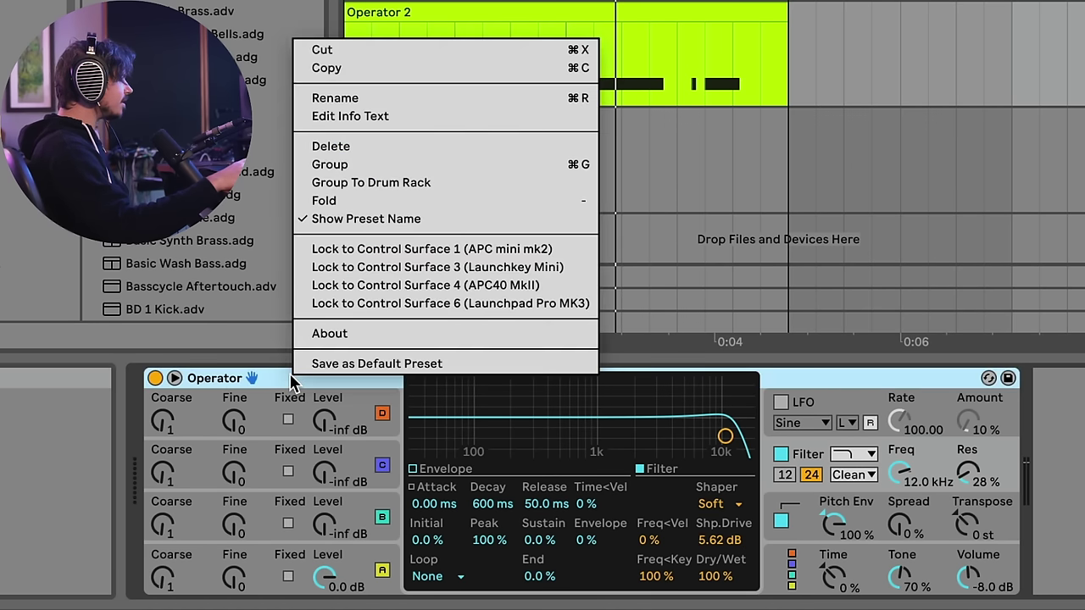
pyautogui.click(339, 165)
pyautogui.click(156, 441)
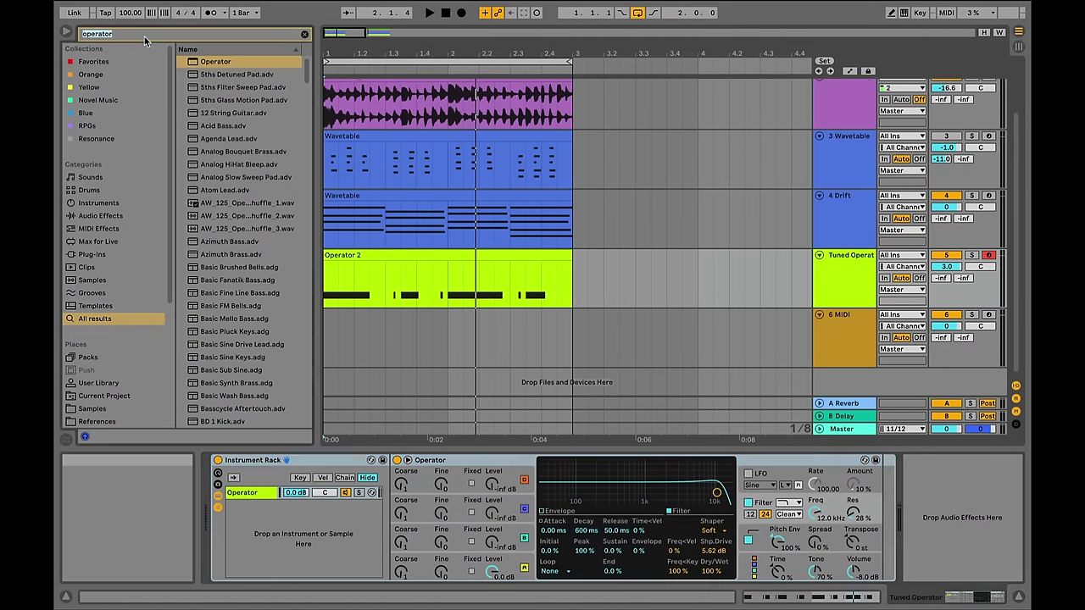
# Find SH1 Noise.wav among the noise samples and add it as a second rack chain.
pyautogui.write('noise')
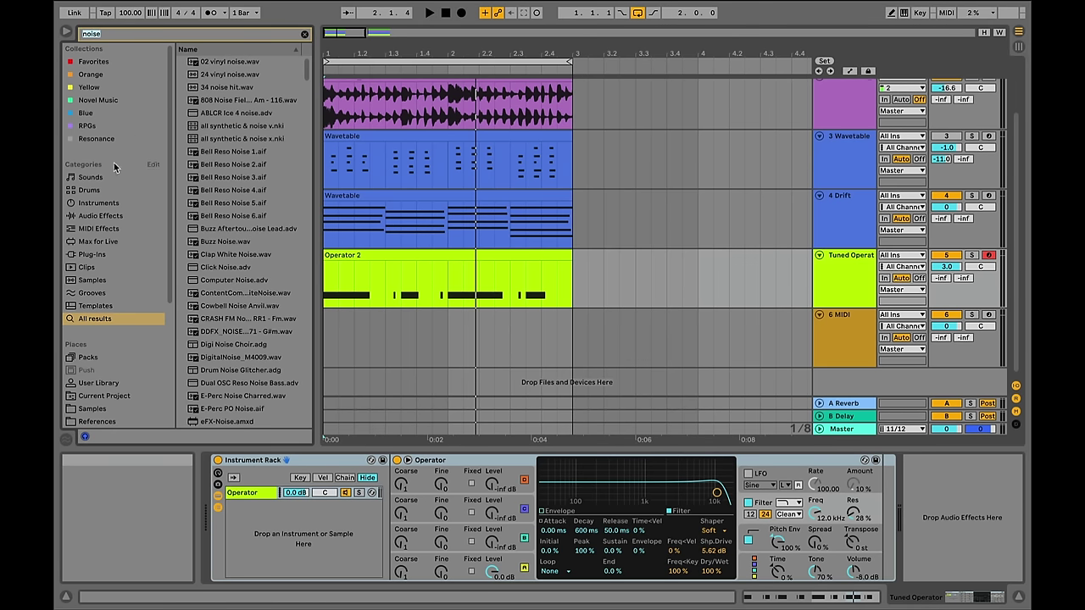
pyautogui.click(103, 280)
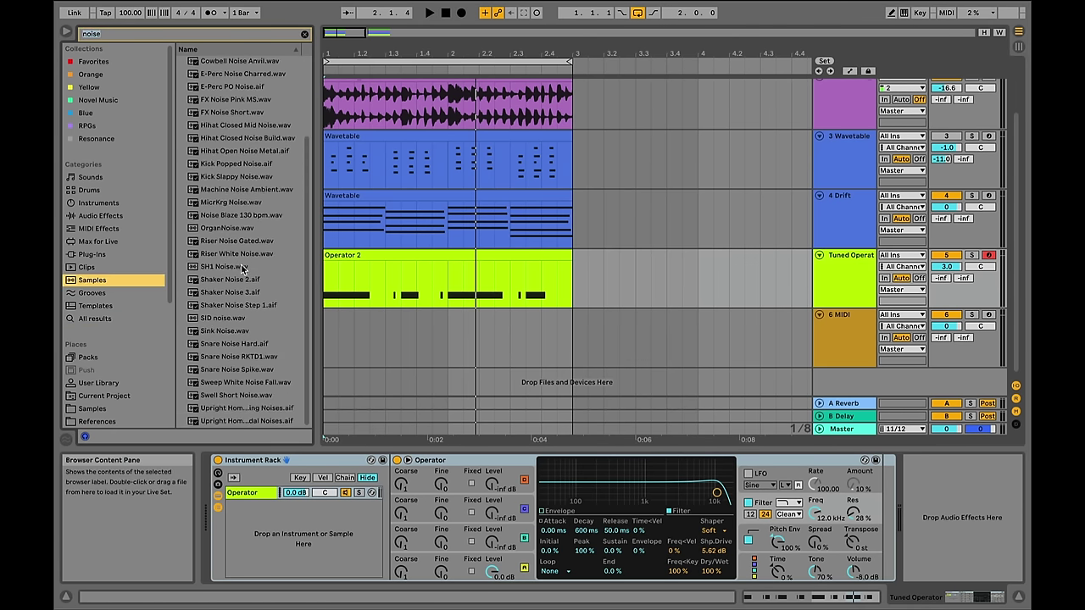
pyautogui.click(239, 269)
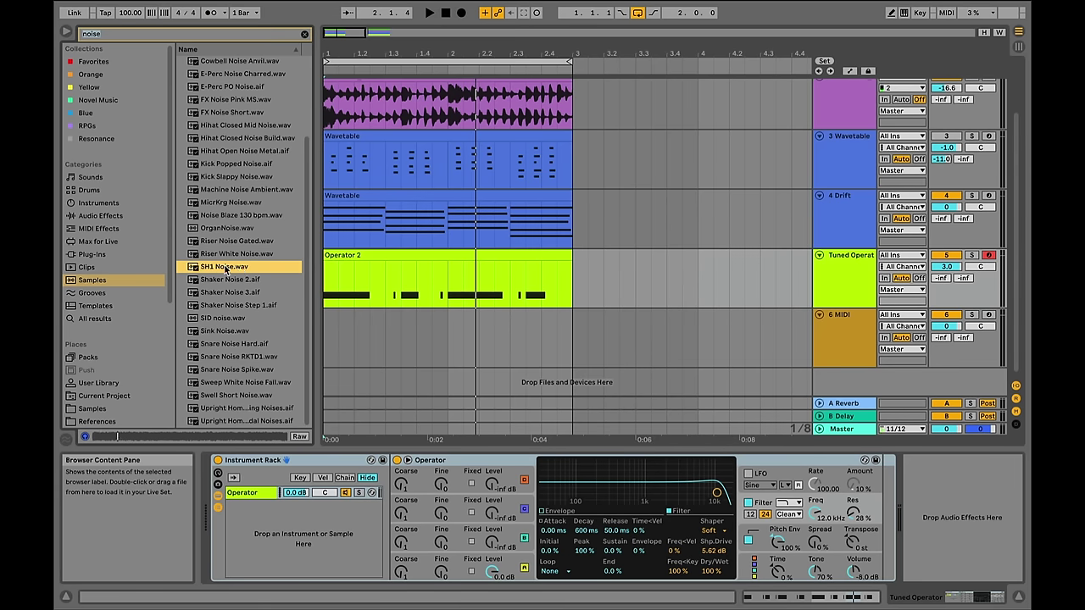
pyautogui.moveTo(225, 270); pyautogui.dragTo(280, 529)
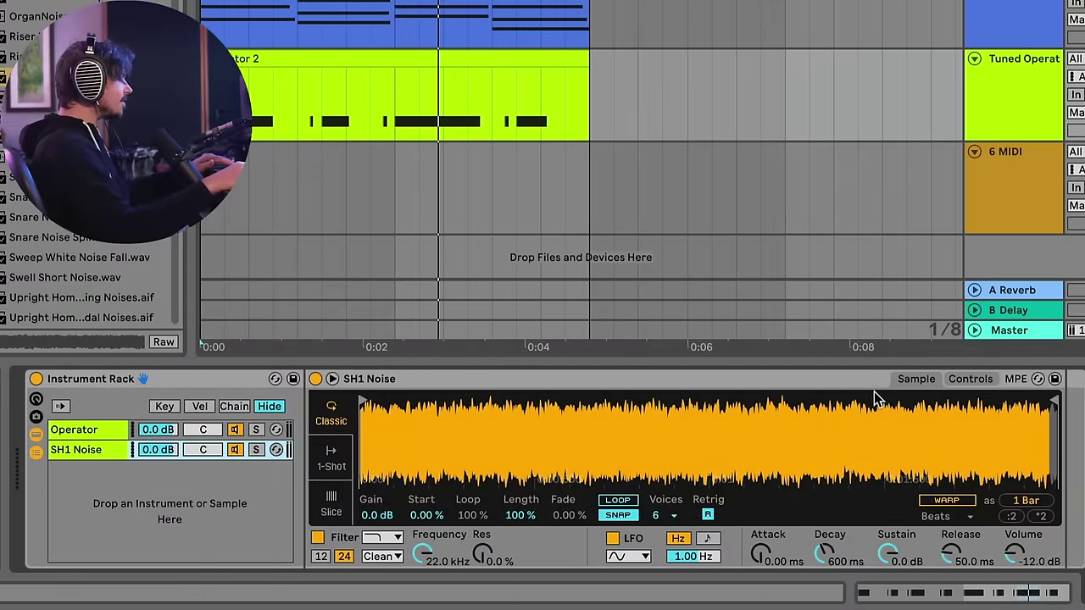
# Shorten the SH1 Noise envelope decay to 40.7 ms, solo it, and raise its volume to -6.86 dB.
pyautogui.click(969, 378)
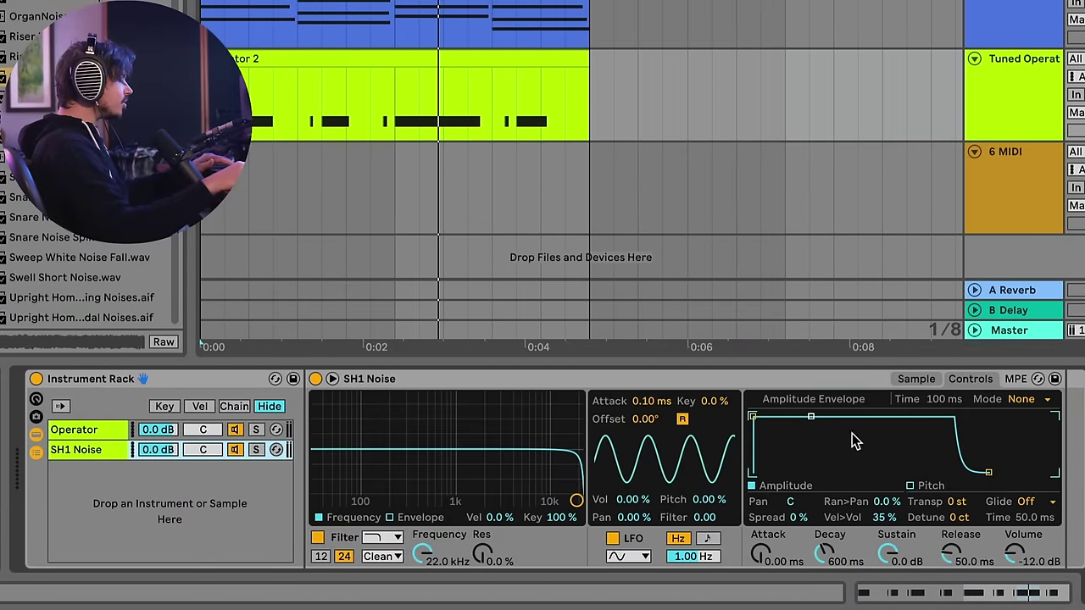
pyautogui.moveTo(811, 418); pyautogui.dragTo(786, 473)
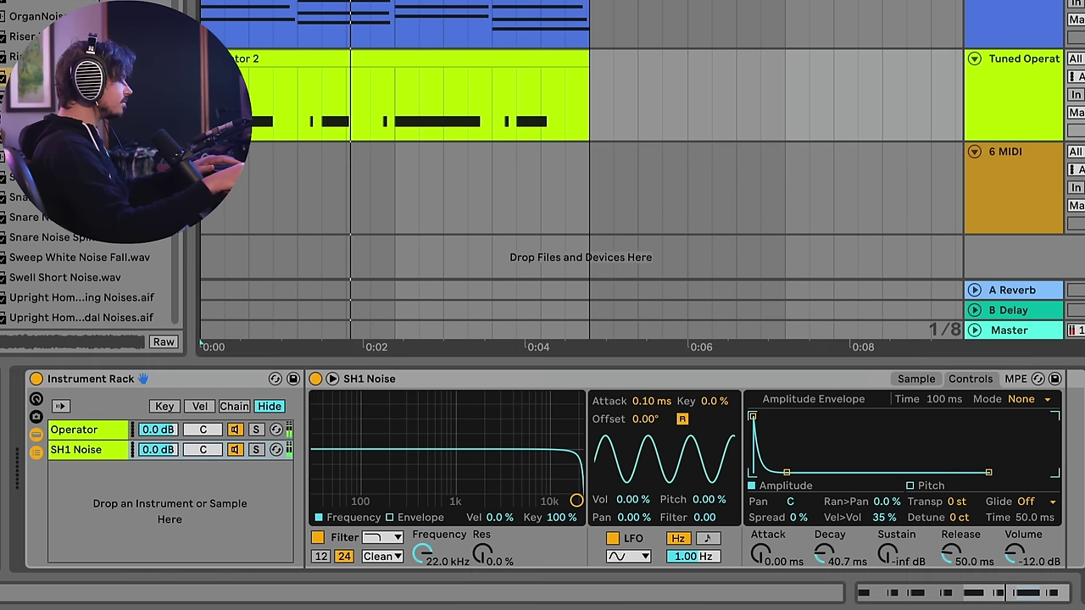
pyautogui.click(254, 451)
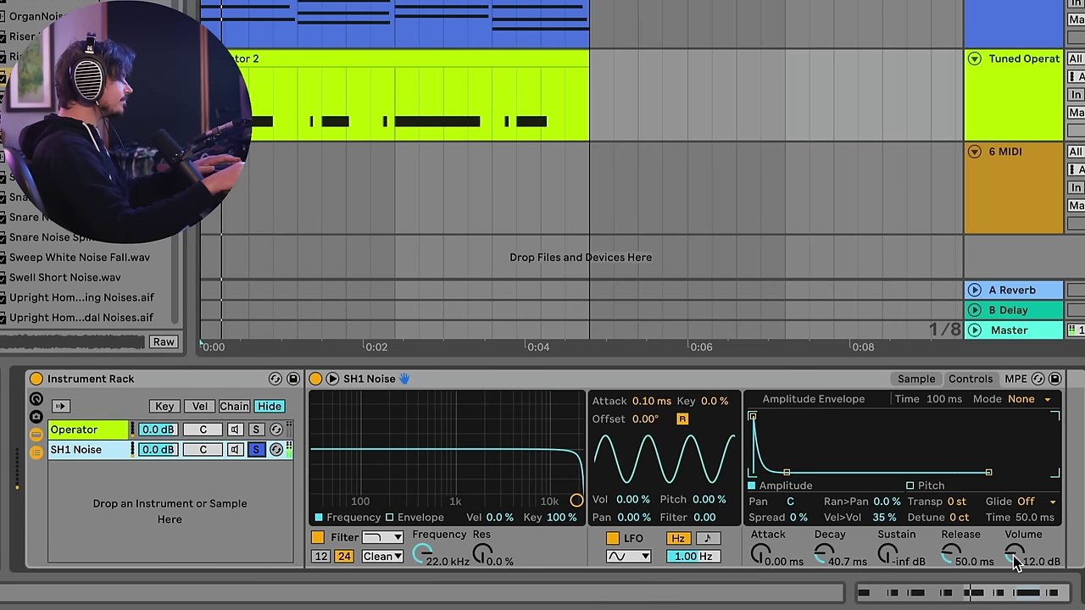
pyautogui.moveTo(1013, 555)
pyautogui.mouseDown()
pyautogui.moveTo(1013, 525)
pyautogui.moveTo(1013, 543)
pyautogui.mouseUp()
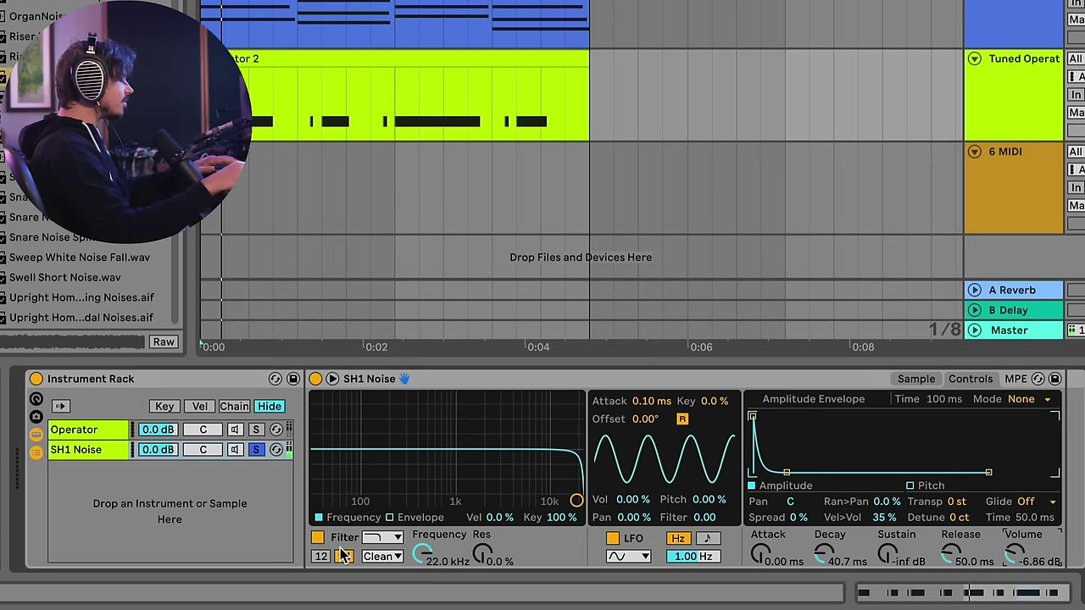
# Set the noise filter to high-pass at 1.60 kHz, then unsolo and play the layered kick.
pyautogui.click(375, 539)
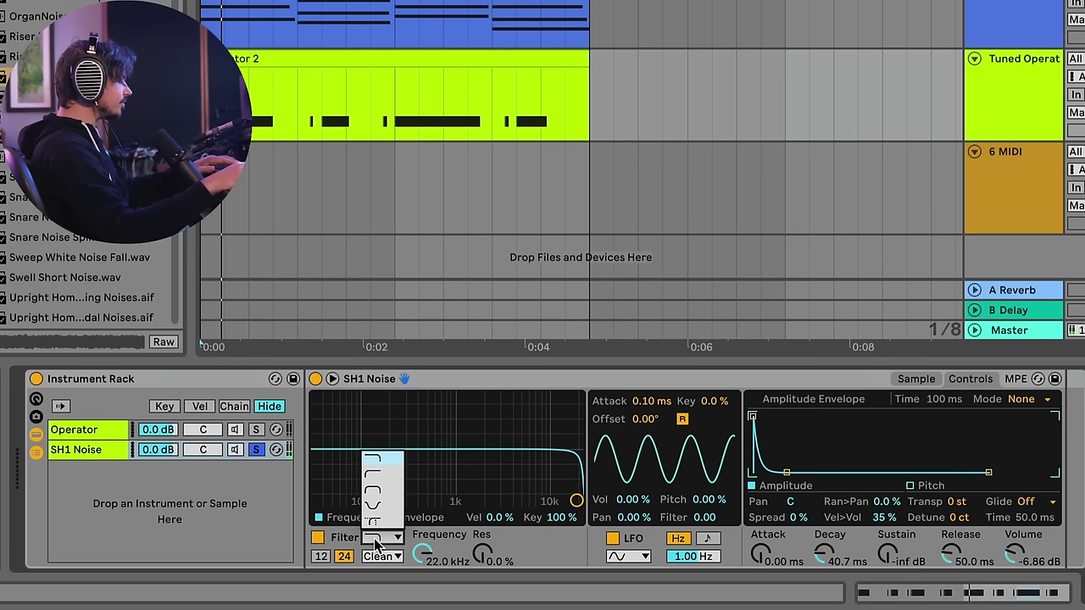
pyautogui.click(387, 477)
pyautogui.moveTo(421, 553); pyautogui.dragTo(421, 580)
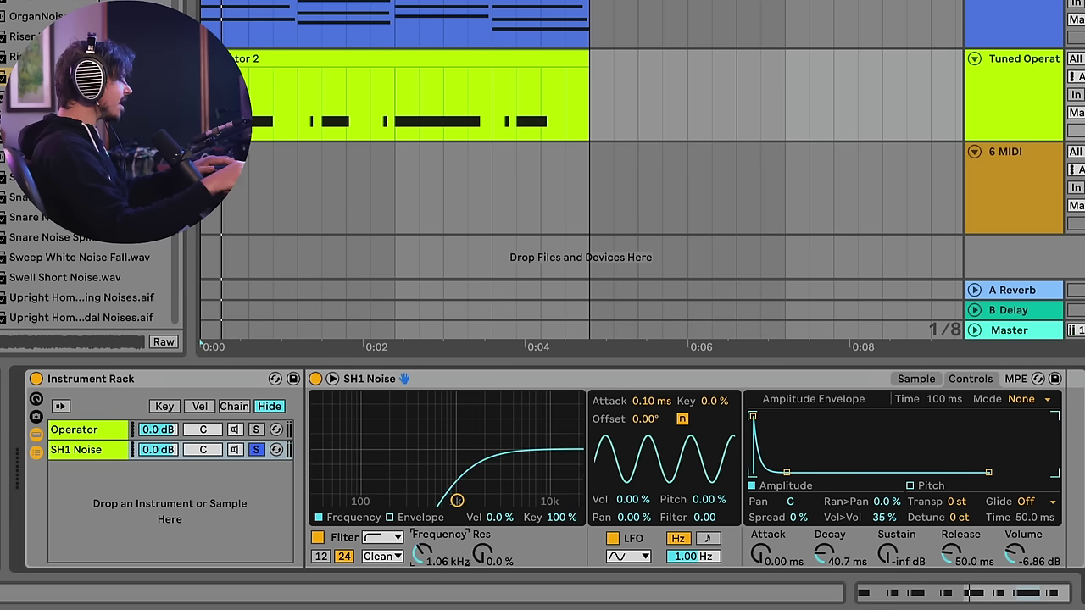
pyautogui.moveTo(457, 500); pyautogui.dragTo(474, 501)
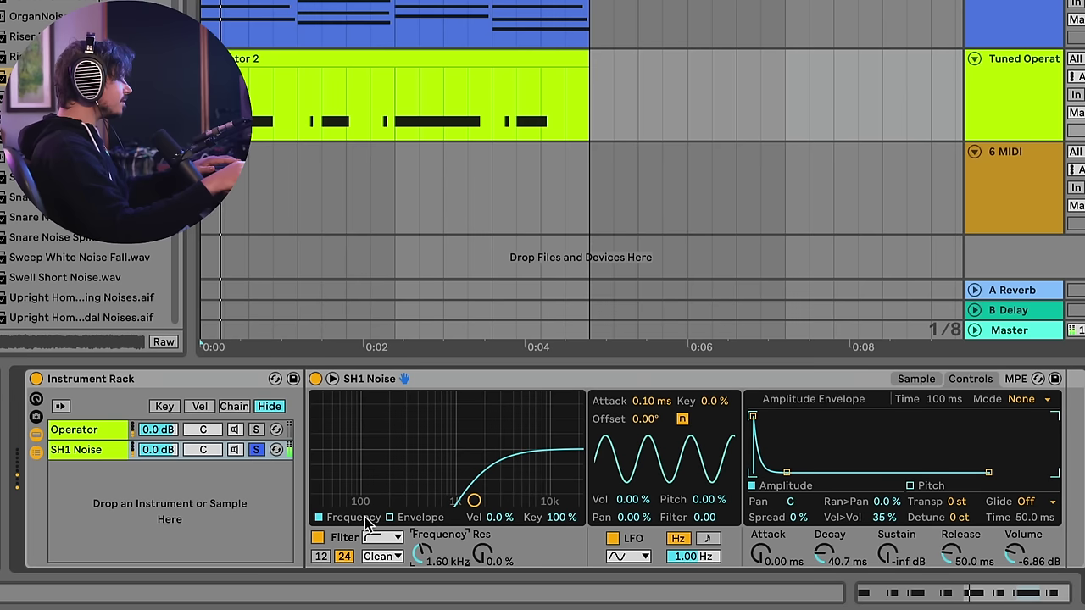
pyautogui.click(257, 450)
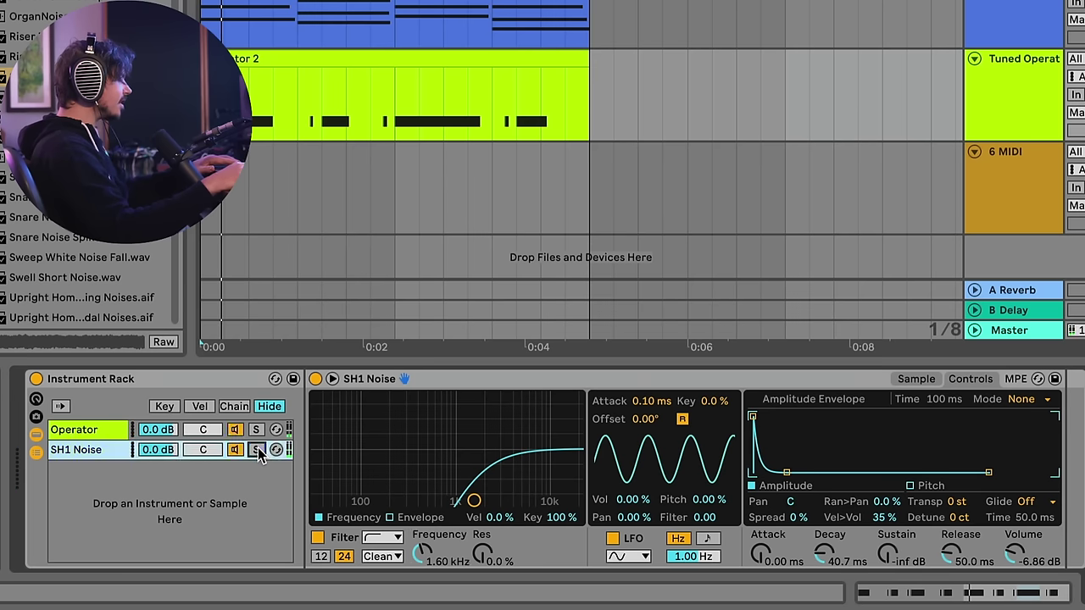
pyautogui.press('space')
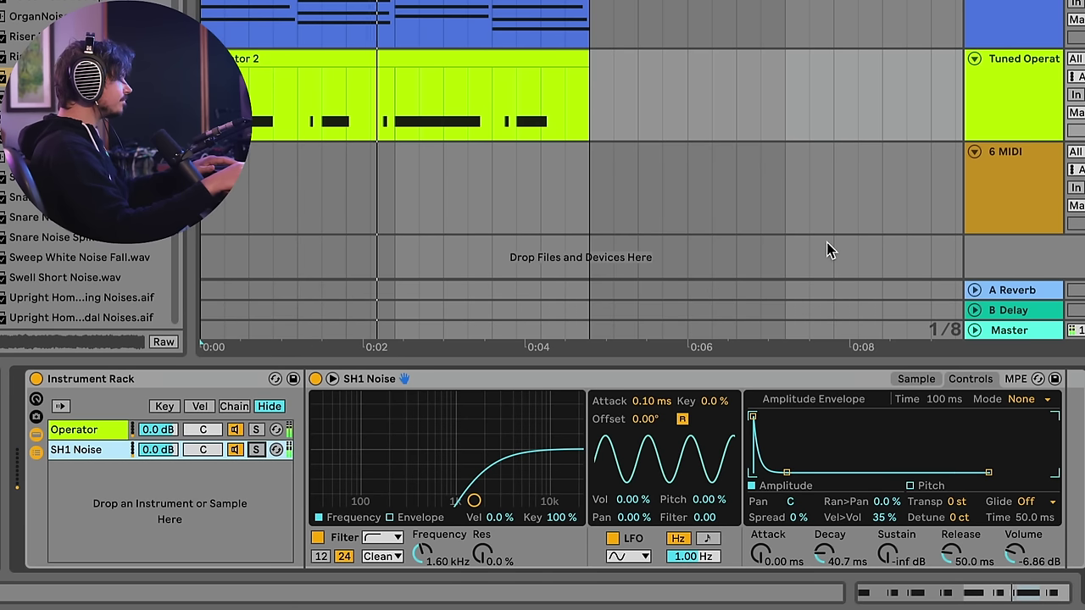
# Mute the SH1 Noise layer, check the Operator 2 notes sit on D#0, and return to the rack.
pyautogui.click(235, 450)
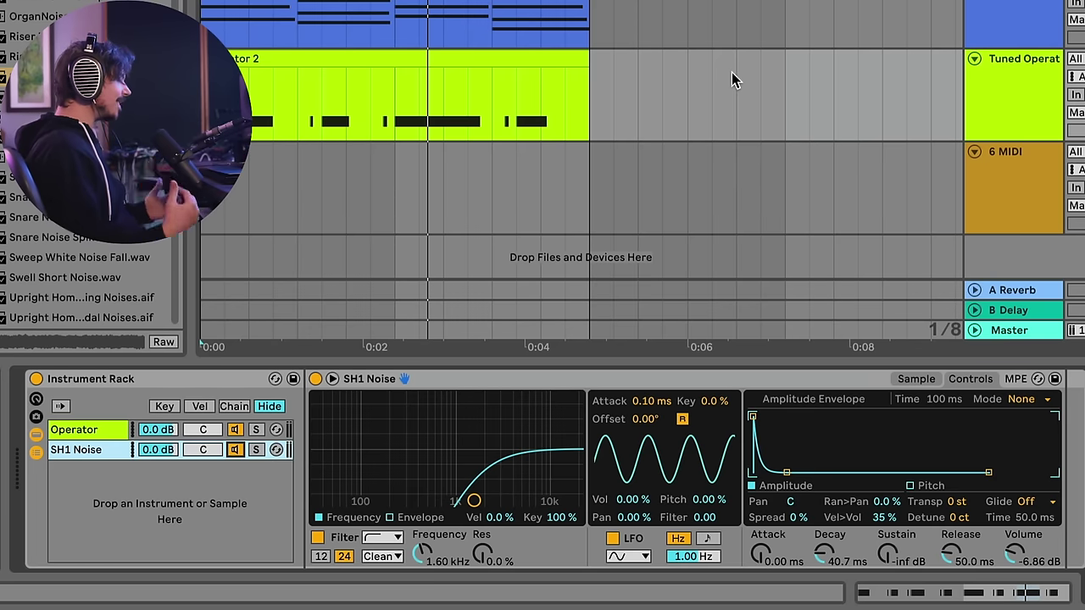
pyautogui.doubleClick(322, 53)
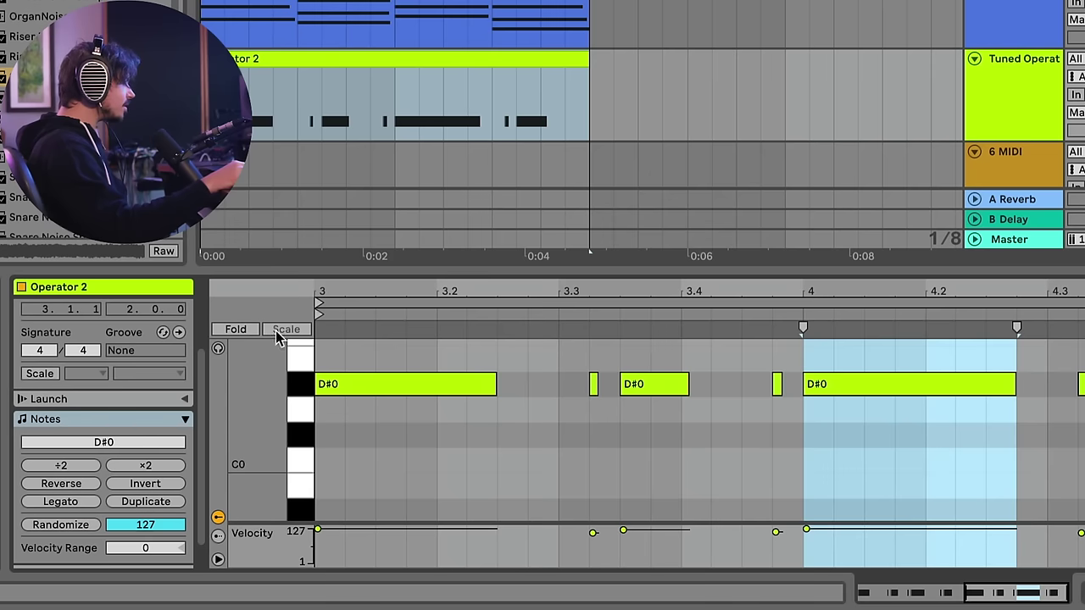
pyautogui.click(356, 385)
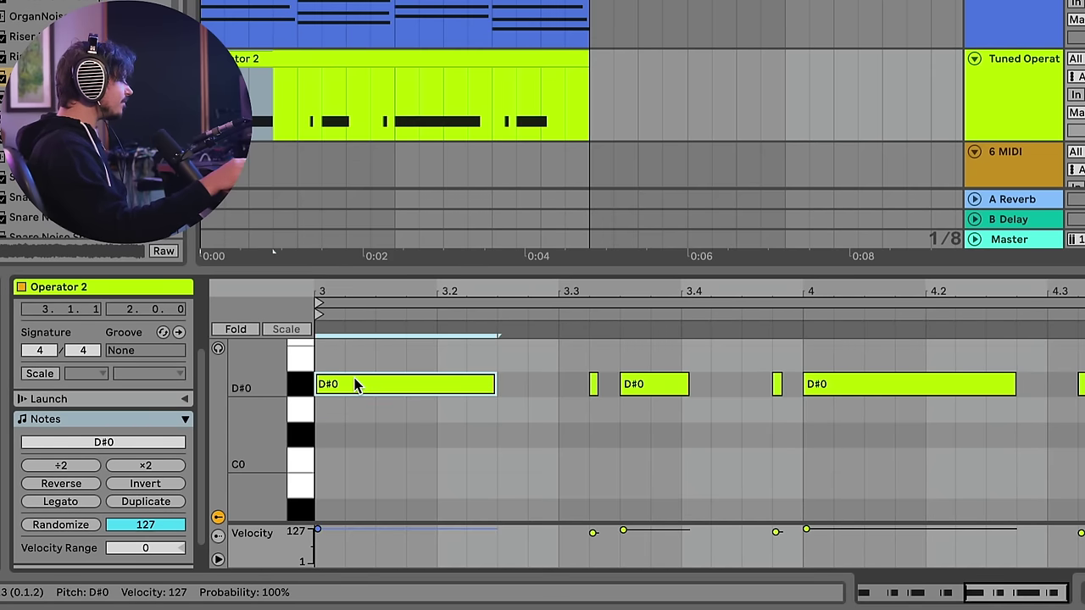
pyautogui.click(1027, 77)
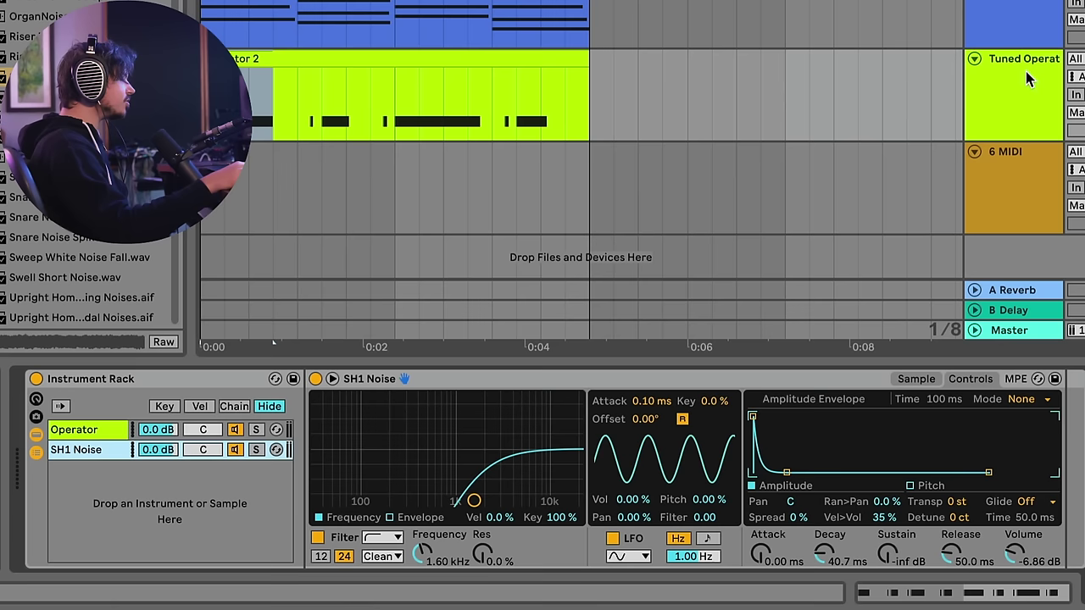
pyautogui.scroll(3, 580, 169)
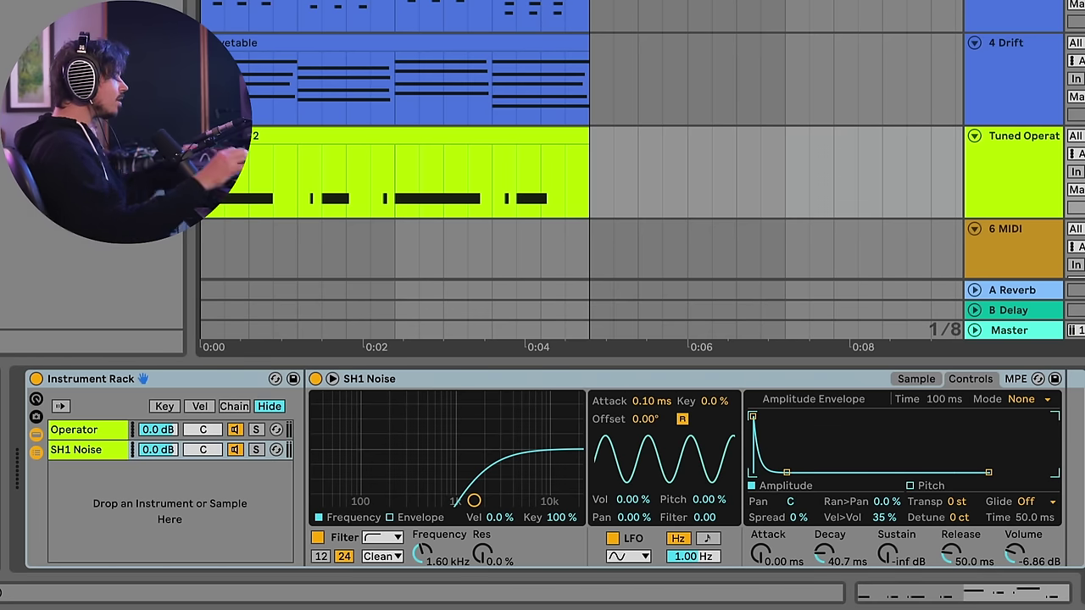
# Select the Operator 2 clip, then the Wavetable clip, and view the Wavetable clip's notes.
pyautogui.hscroll(10, 630, 189)
pyautogui.hscroll(3, 425, 209)
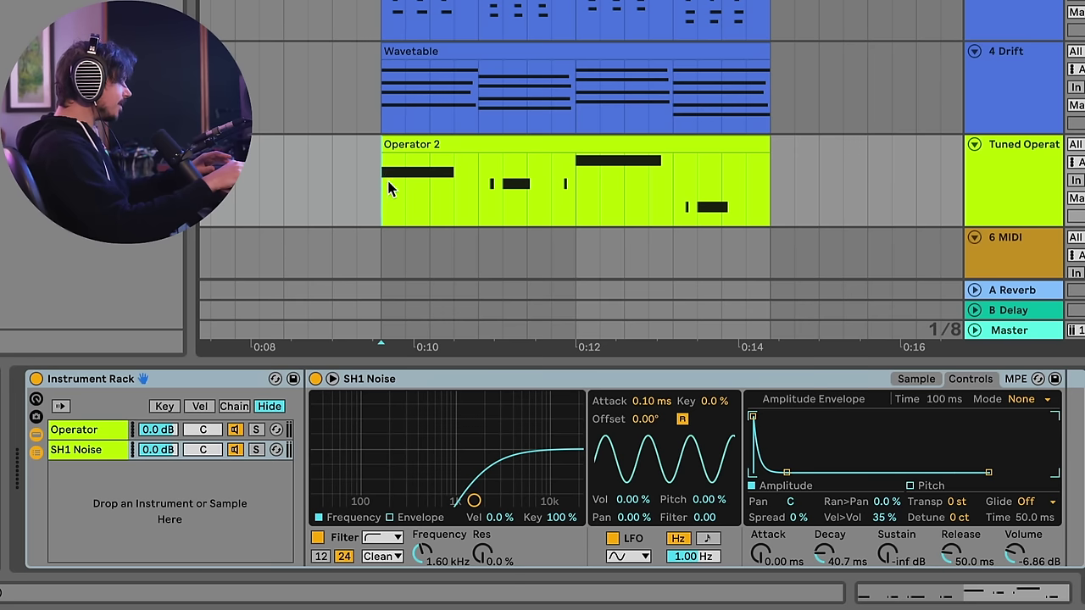
pyautogui.click(501, 144)
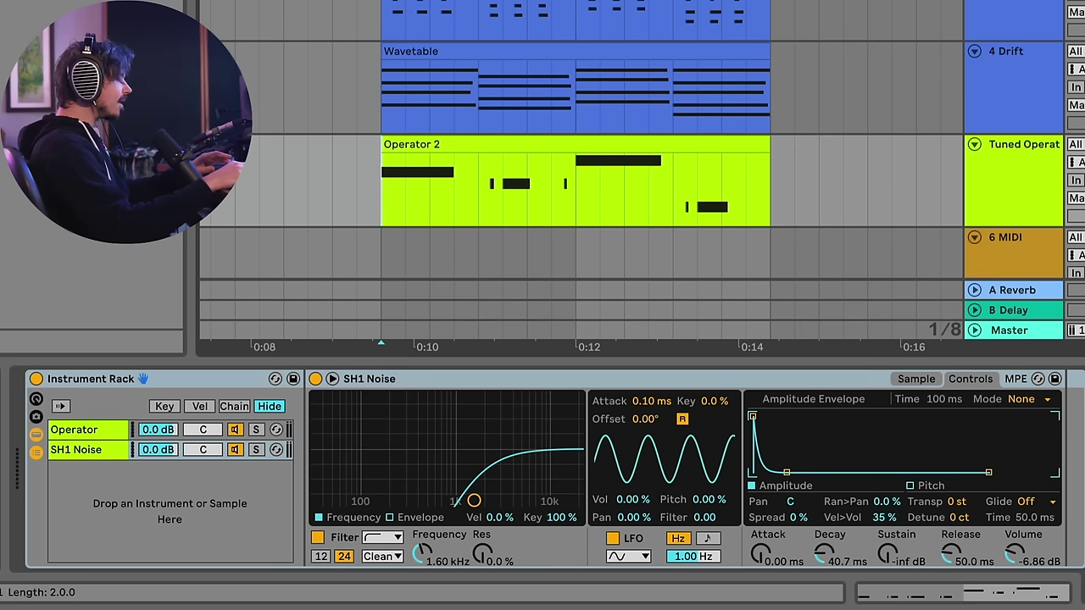
pyautogui.hscroll(2, 560, 151)
pyautogui.scroll(1, 561, 151)
pyautogui.click(395, 75)
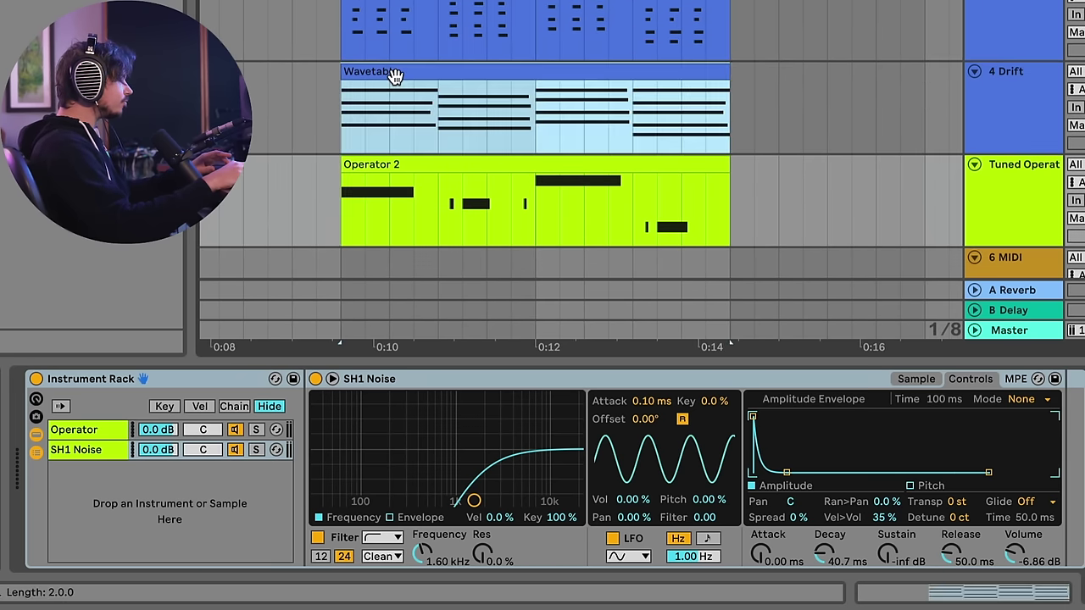
pyautogui.doubleClick(414, 74)
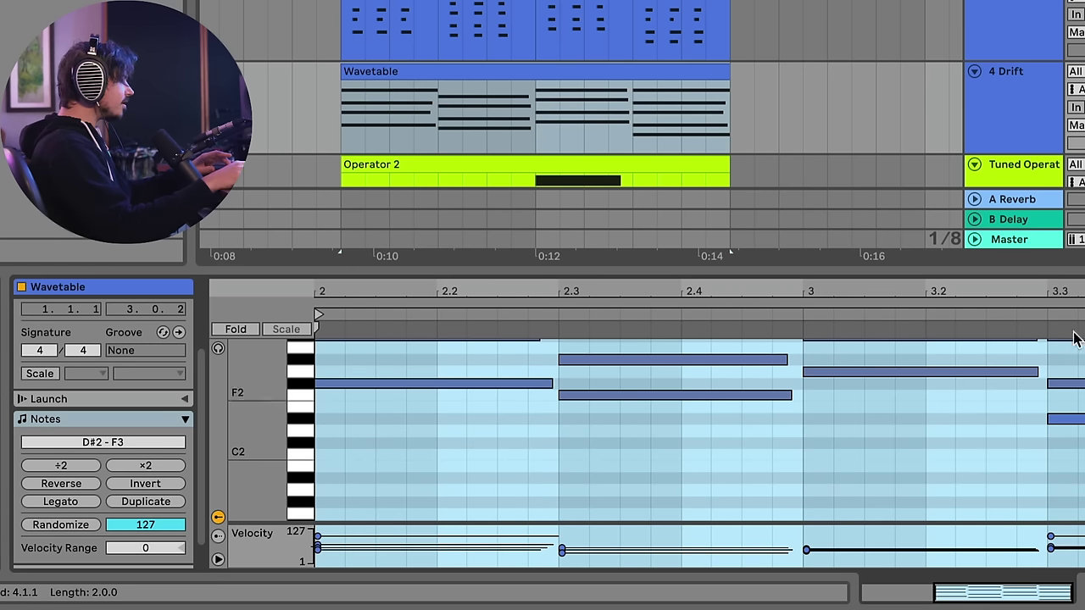
# Show the Tuned Operator rack and play the Operator 2 kick clip.
pyautogui.click(1026, 164)
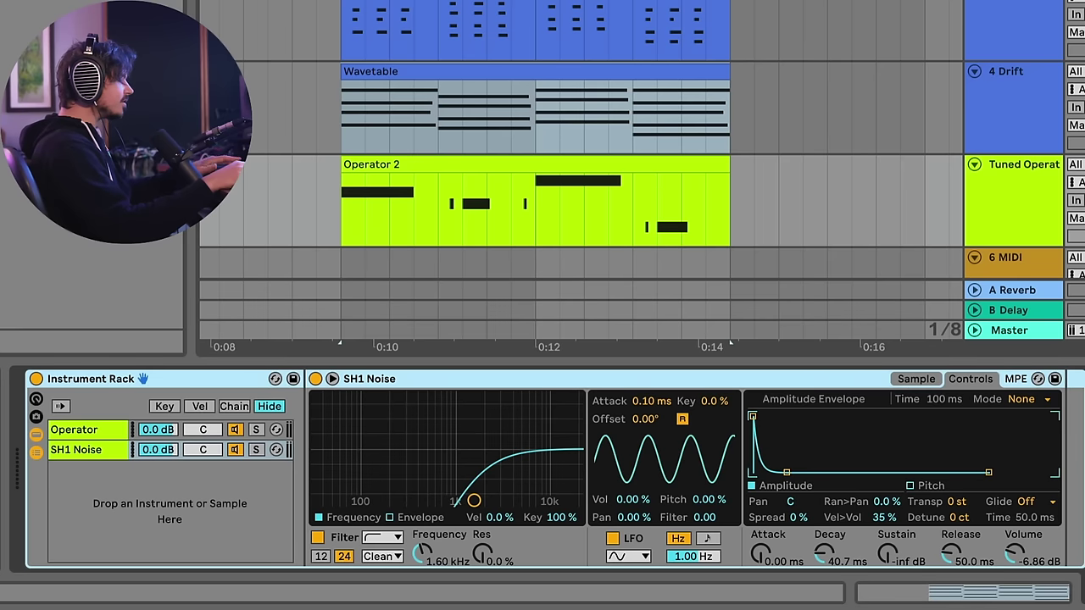
pyautogui.click(712, 203)
pyautogui.press('space')
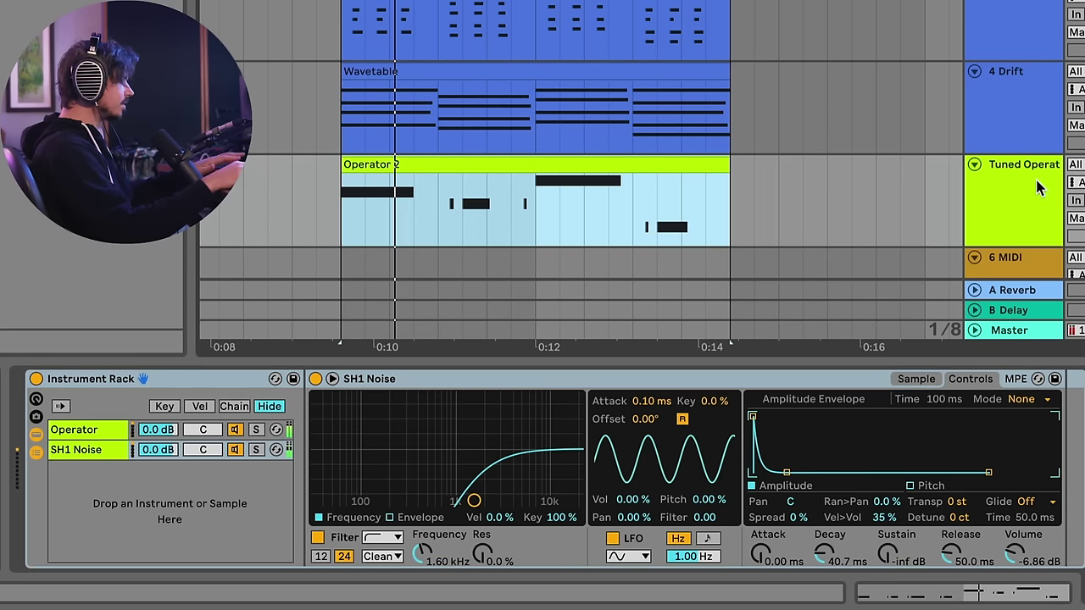
# Raise the Operator chain's Shp.Drive from 5.62 dB to 8.25 dB, then stop playback.
pyautogui.click(81, 429)
pyautogui.click(801, 526)
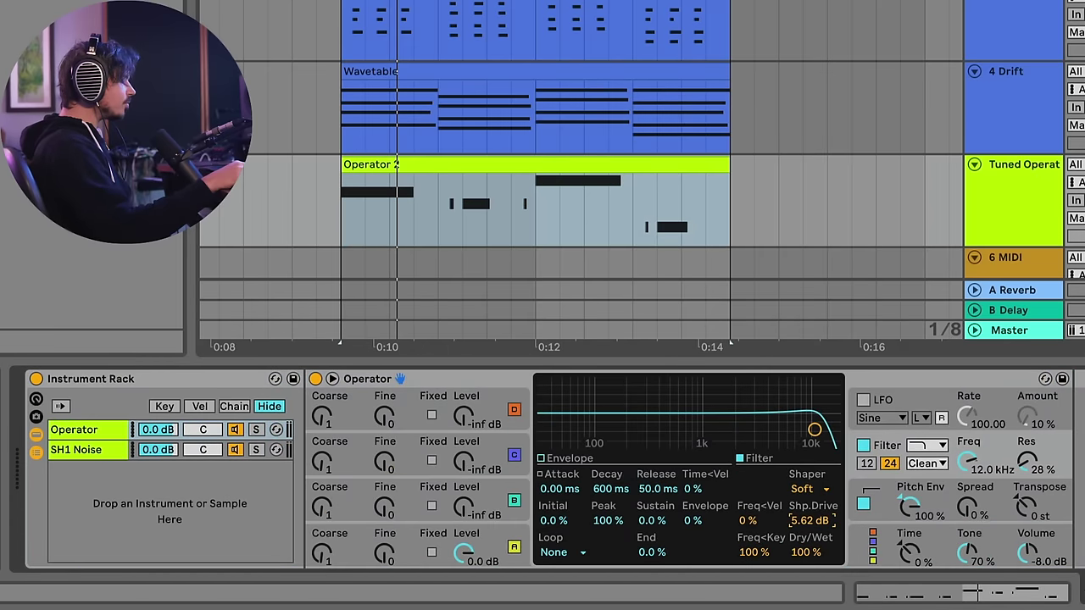
pyautogui.moveTo(810, 521); pyautogui.dragTo(810, 508)
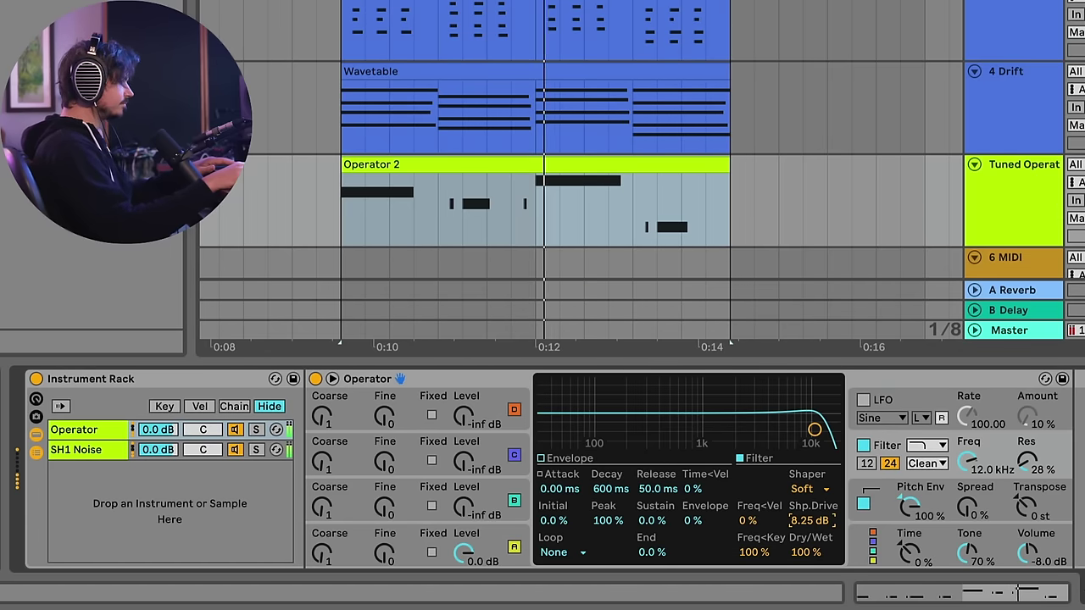
pyautogui.click(1026, 186)
pyautogui.press('space')
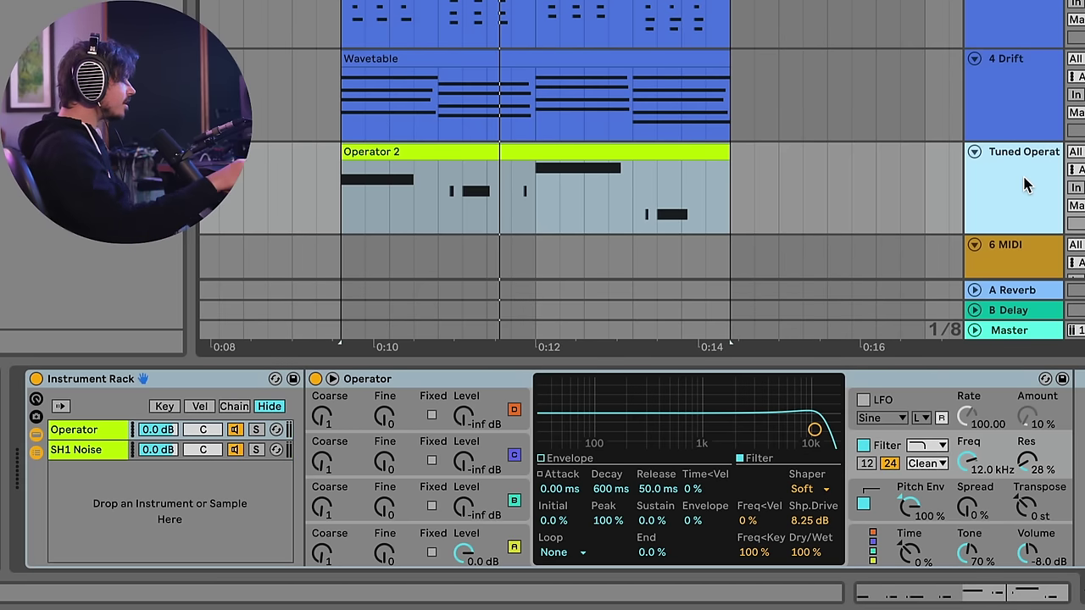
# Lengthen oscillator B's envelope attack to about 1.23 s and bring its level up.
pyautogui.click(485, 506)
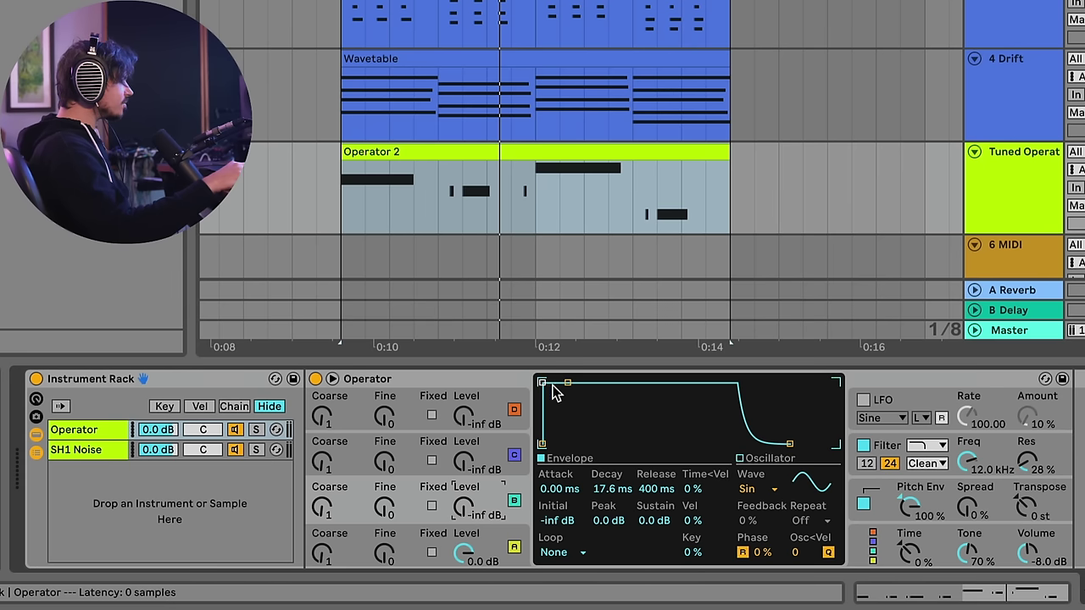
pyautogui.moveTo(463, 507); pyautogui.dragTo(464, 468)
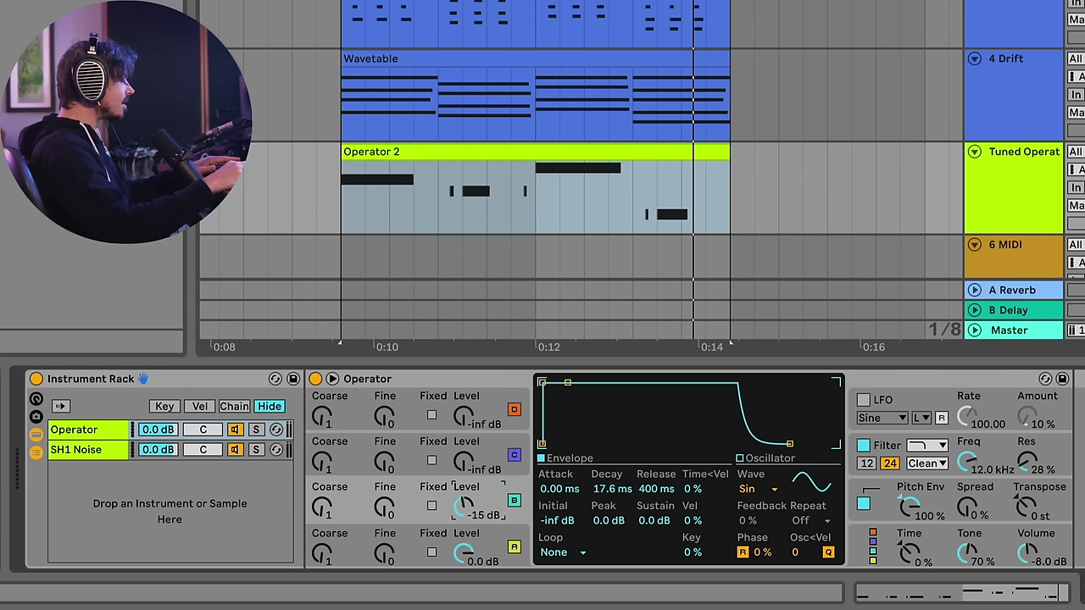
pyautogui.moveTo(464, 507); pyautogui.dragTo(465, 534)
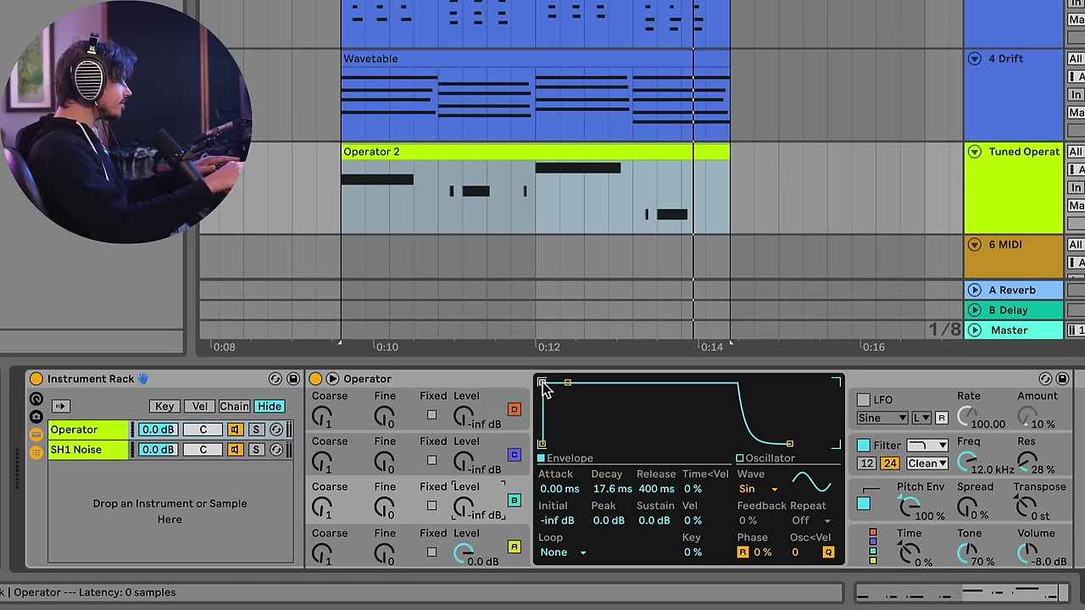
pyautogui.moveTo(543, 384); pyautogui.dragTo(594, 383)
pyautogui.moveTo(464, 509); pyautogui.dragTo(464, 496)
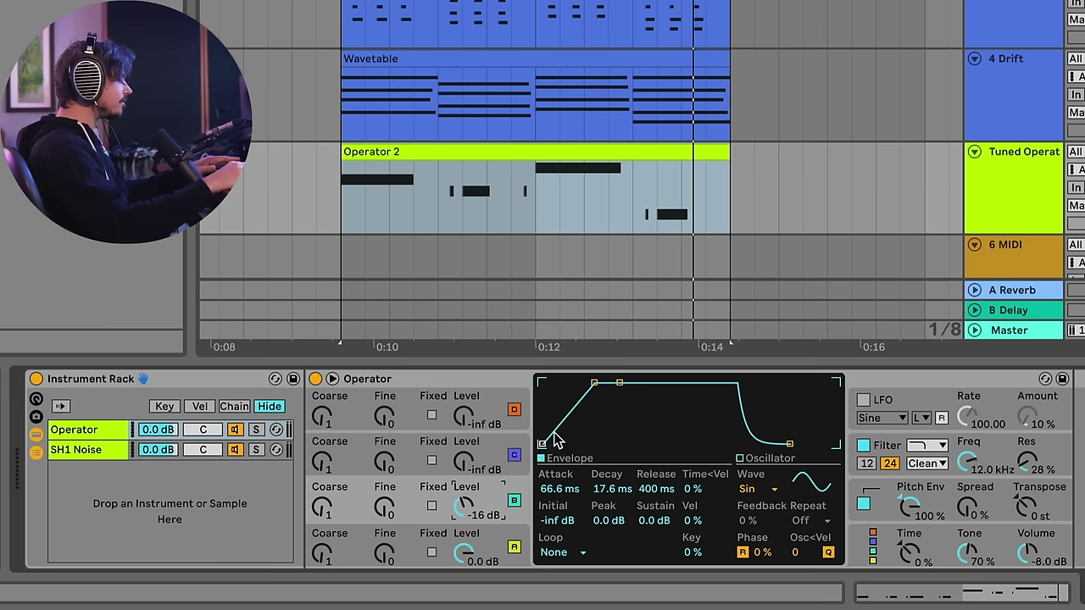
pyautogui.moveTo(594, 383); pyautogui.dragTo(604, 383)
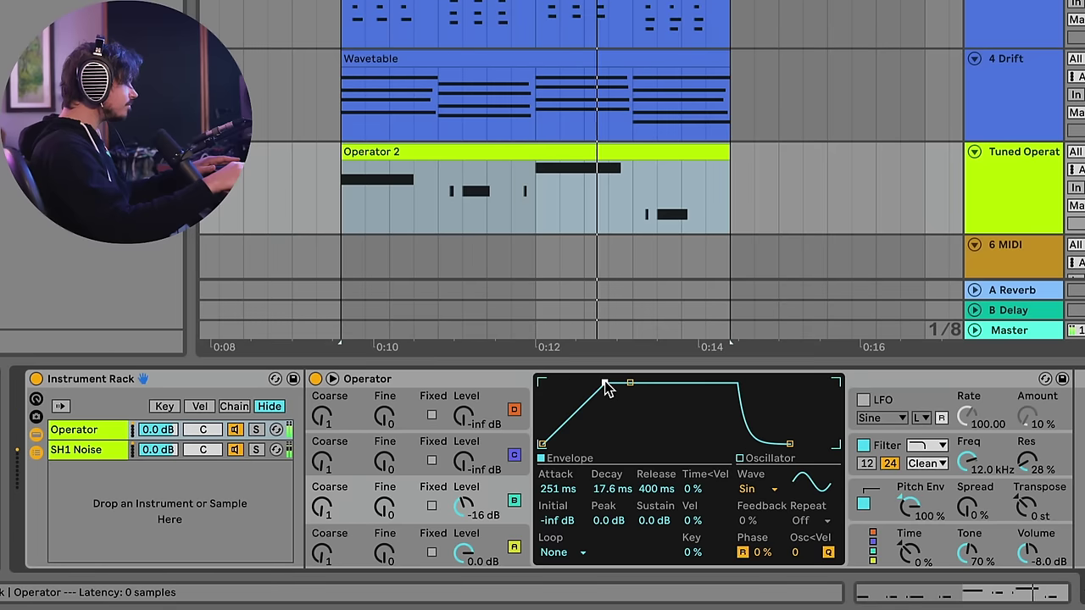
pyautogui.moveTo(604, 383); pyautogui.dragTo(617, 383)
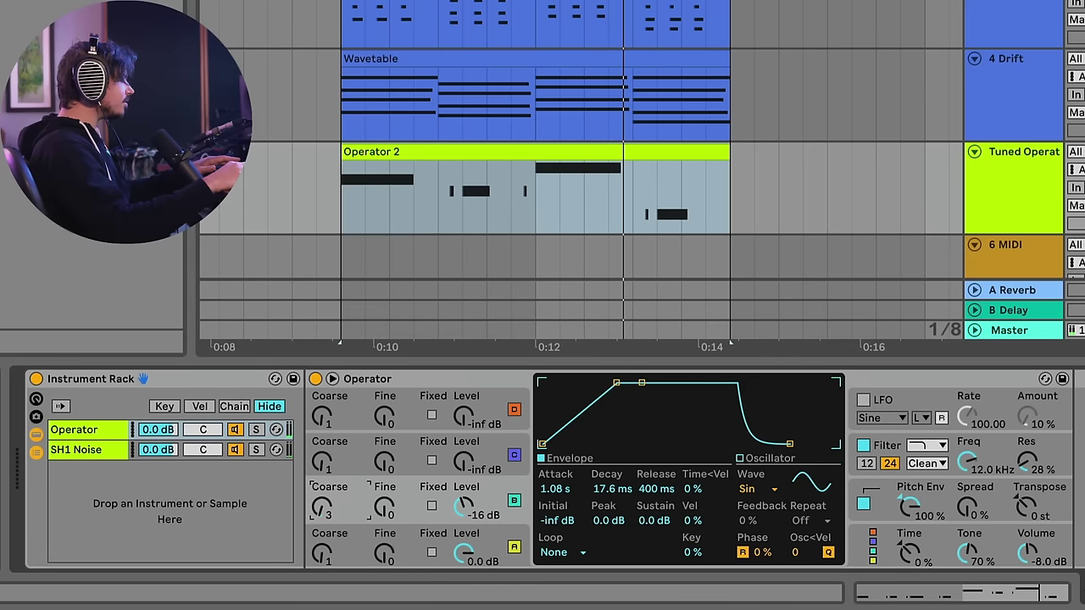
# Tune oscillator B to coarse 4 at -7.8 dB and lower the filter cutoff to 365 Hz.
pyautogui.moveTo(323, 508); pyautogui.dragTo(368, 519)
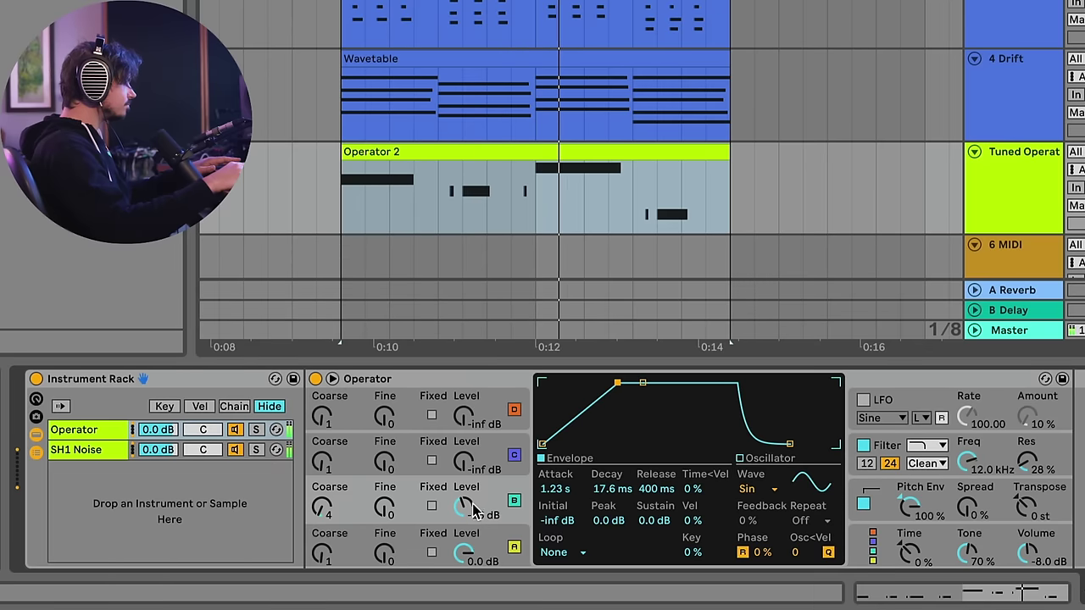
pyautogui.moveTo(464, 514); pyautogui.dragTo(465, 511)
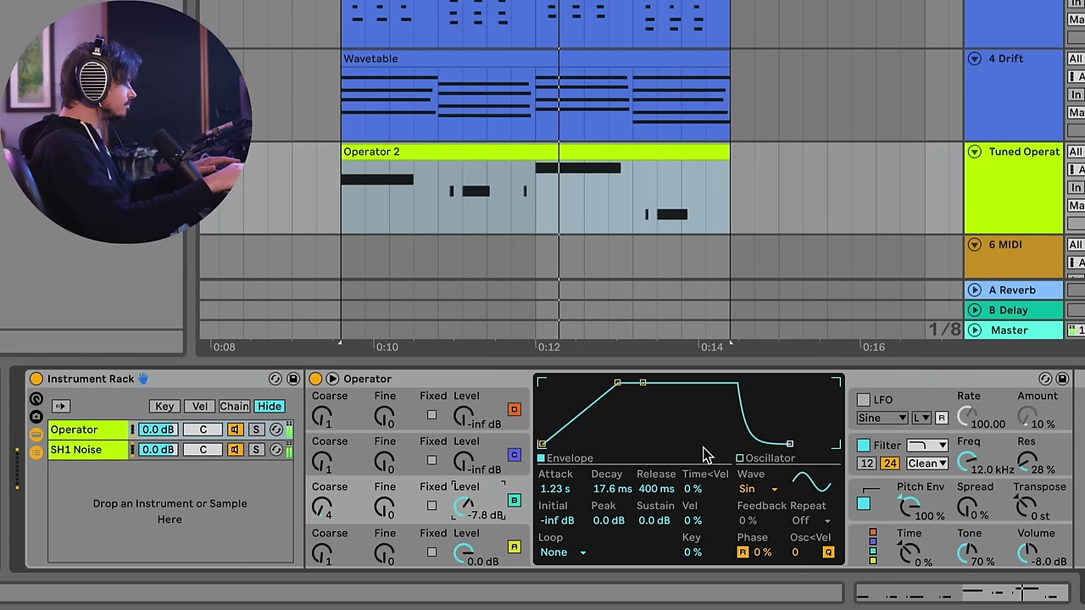
pyautogui.moveTo(967, 462); pyautogui.dragTo(968, 466)
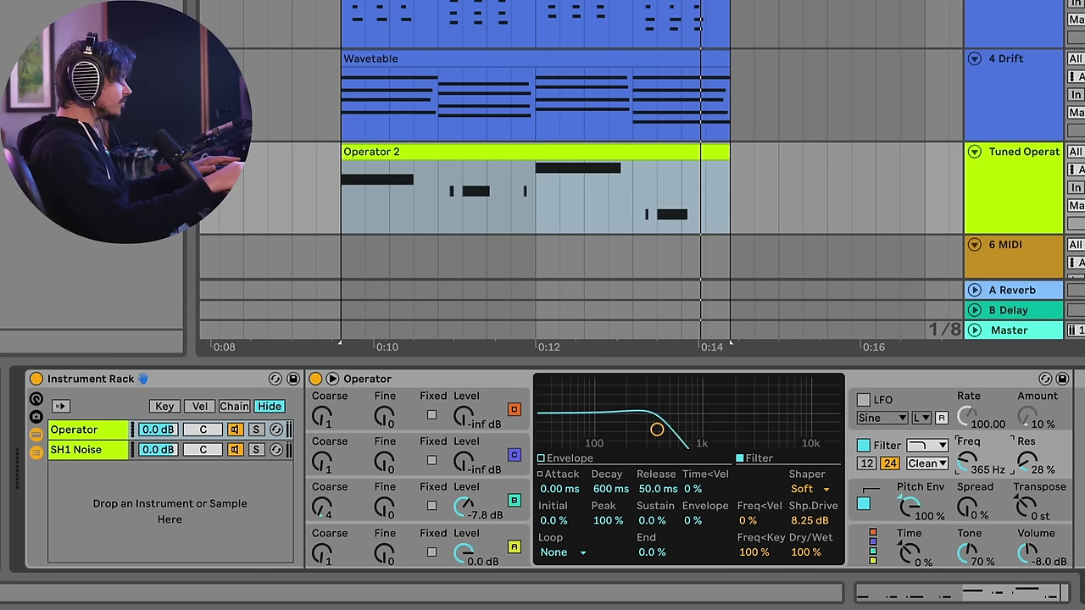
# Lengthen Operator's filter envelope decay to about 1.31 s and set the cutoff to 388 Hz.
pyautogui.click(542, 459)
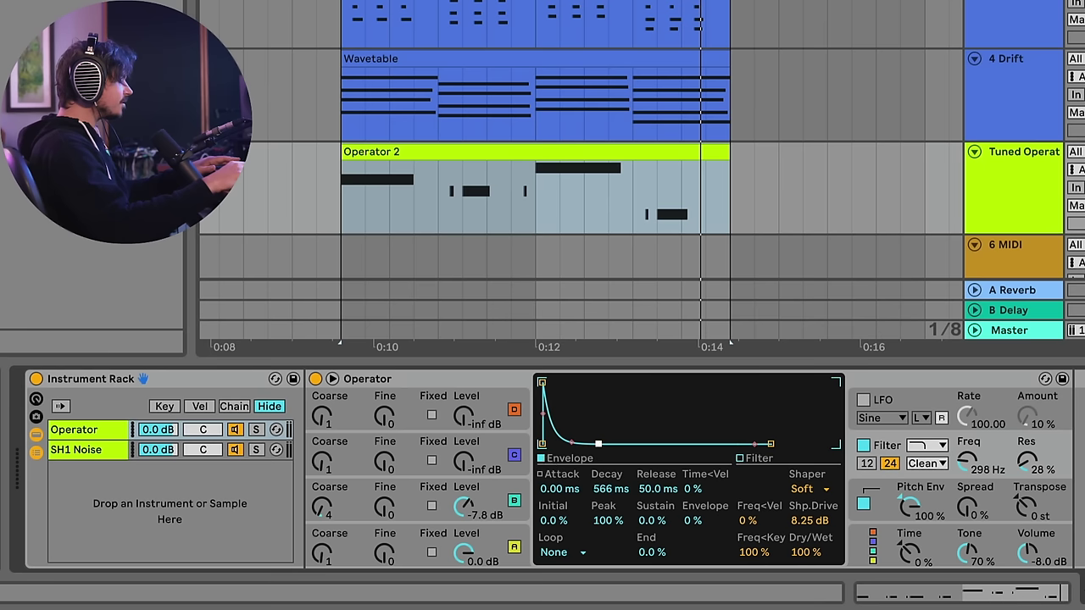
pyautogui.moveTo(957, 469); pyautogui.dragTo(958, 457)
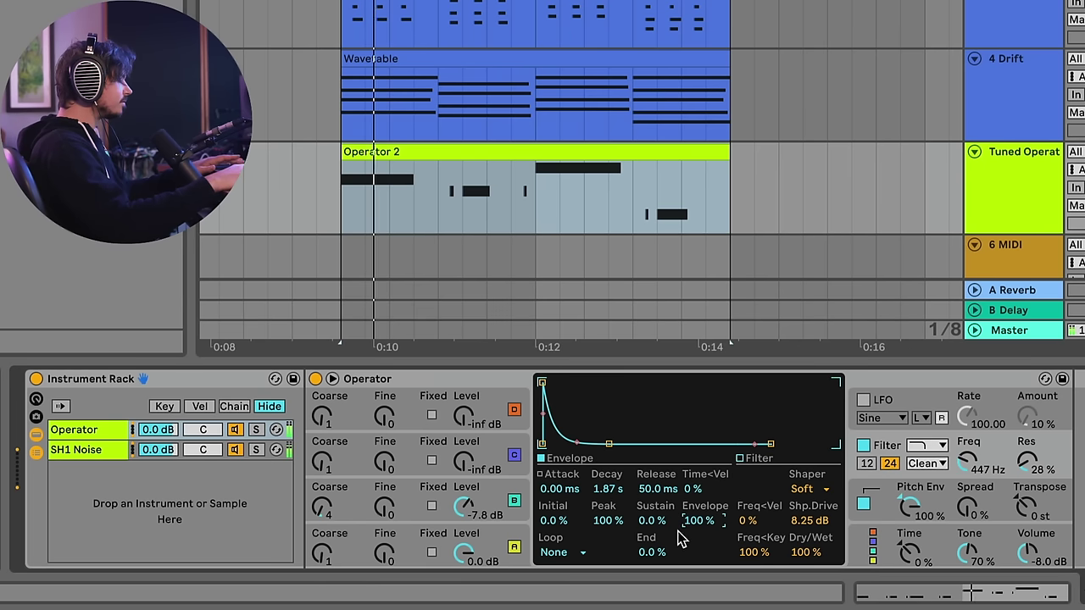
pyautogui.moveTo(973, 468); pyautogui.dragTo(973, 463)
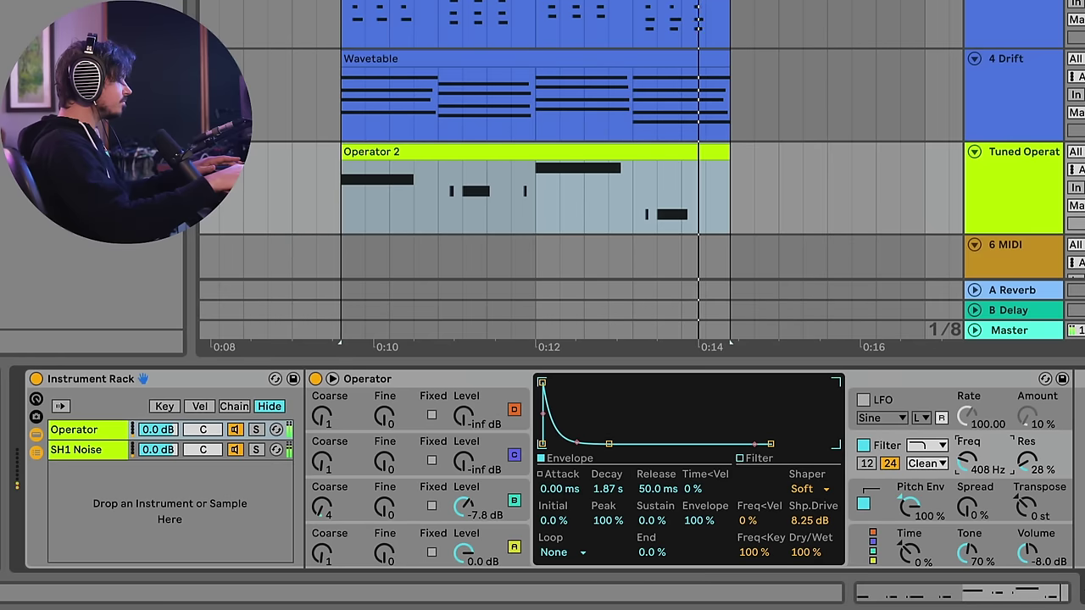
pyautogui.moveTo(609, 443)
pyautogui.mouseDown()
pyautogui.moveTo(636, 443)
pyautogui.moveTo(605, 443)
pyautogui.mouseUp()
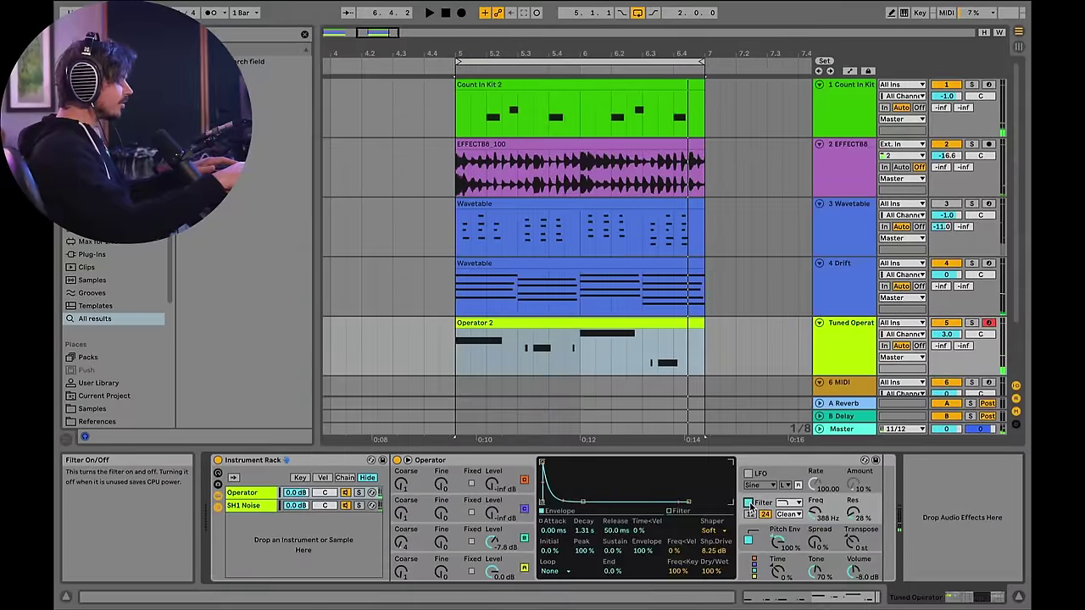
# Turn off Operator's filter, group Drift, Wavetable, EFFECT88 and Count In Kit, and add a Compressor.
pyautogui.click(749, 504)
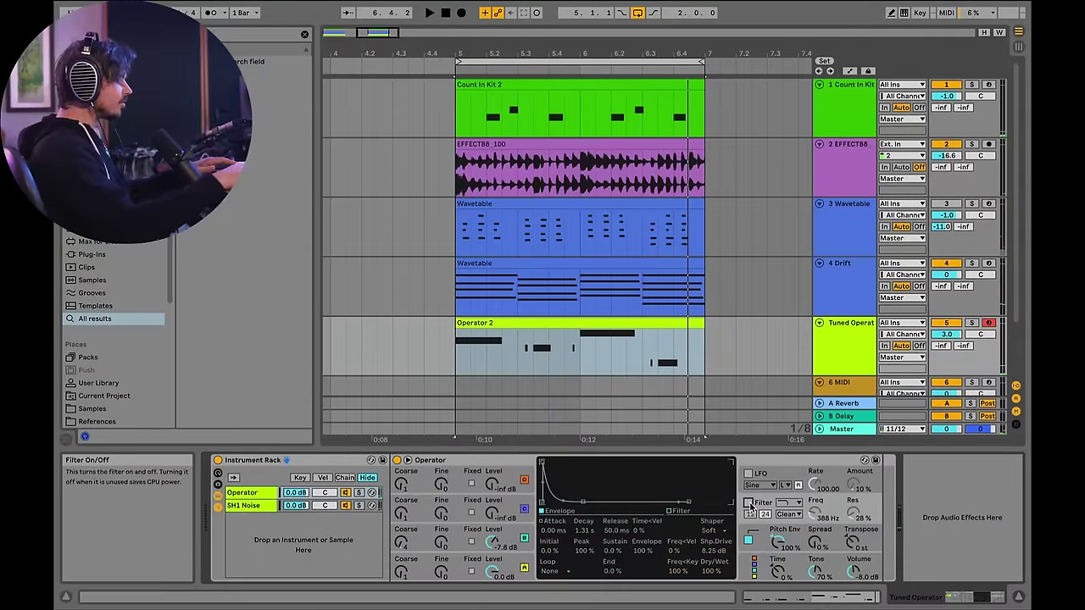
pyautogui.click(851, 280)
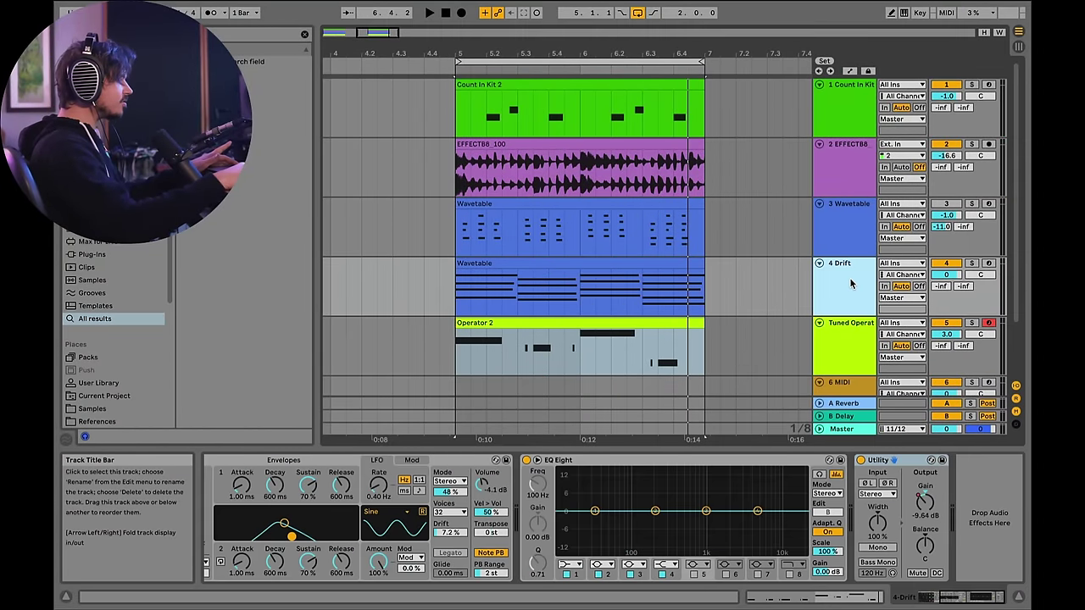
pyautogui.click(842, 105)
pyautogui.hotkey('ctrl', 'g')
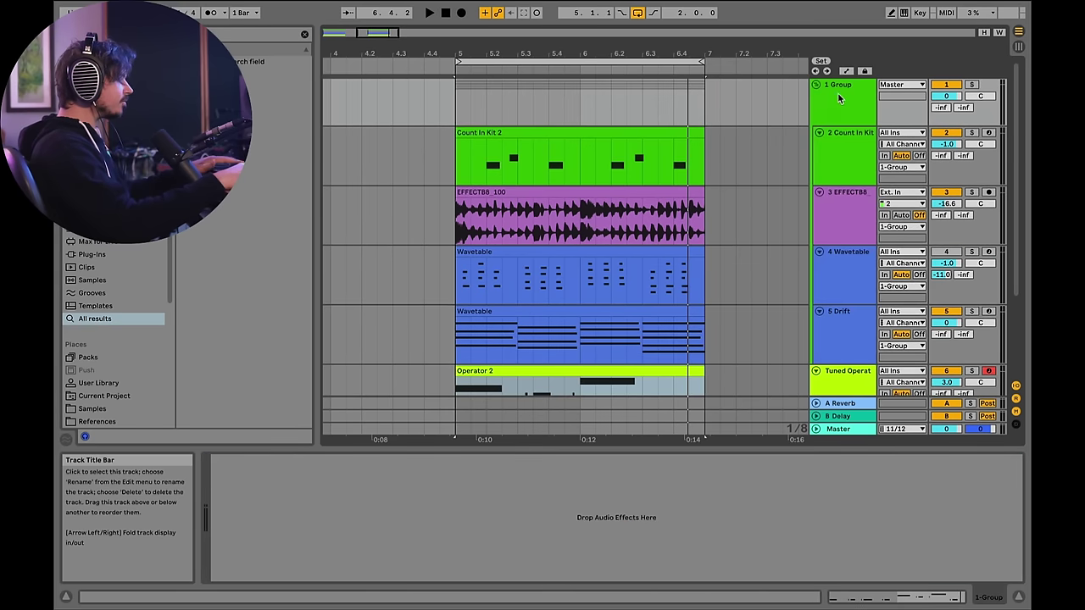
pyautogui.click(279, 189)
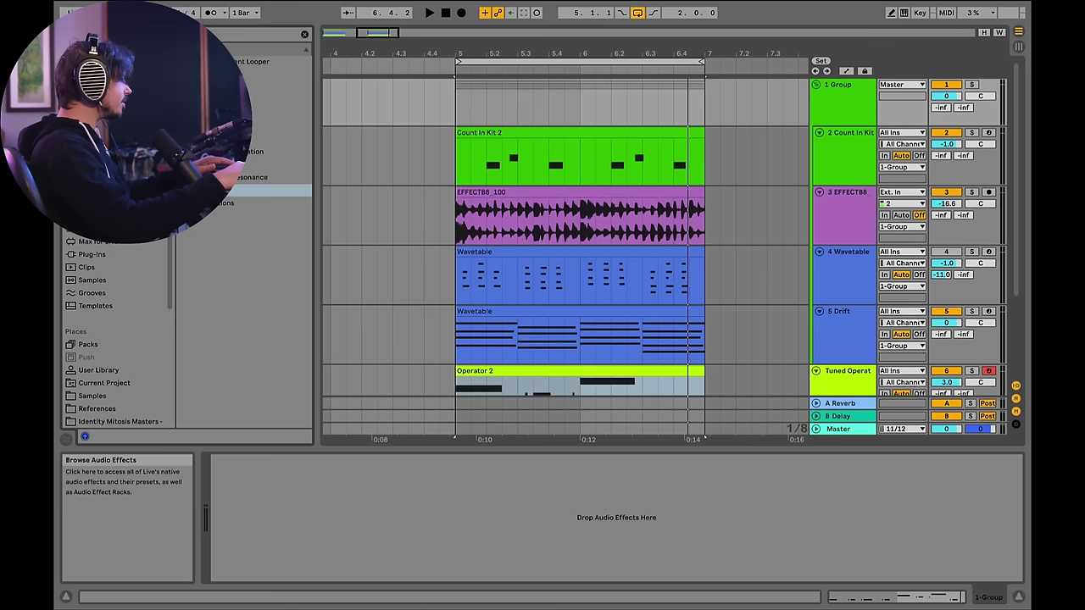
pyautogui.press('Return')
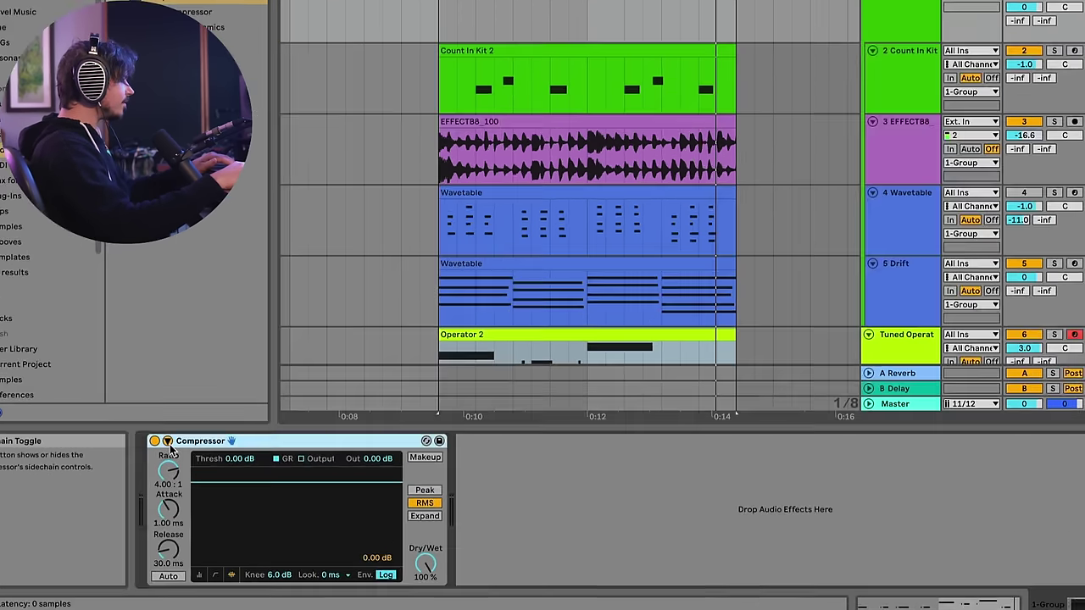
# Enable the Compressor's sidechain from Tuned Operator, tapped at 'Instrument Rack | SH1 Noise | Pre FX'.
pyautogui.click(168, 443)
pyautogui.click(181, 456)
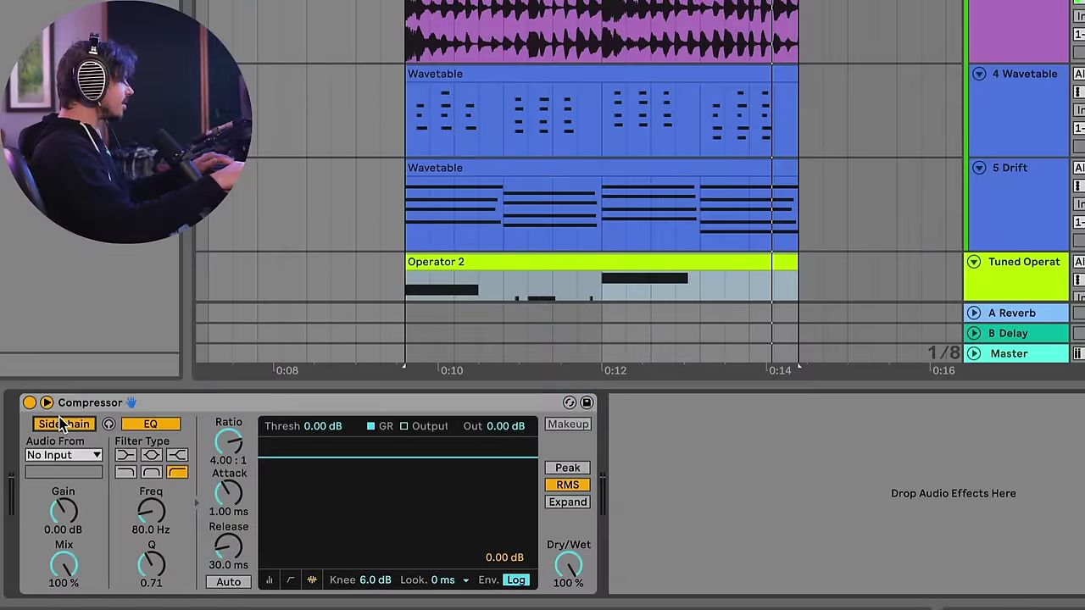
pyautogui.click(71, 458)
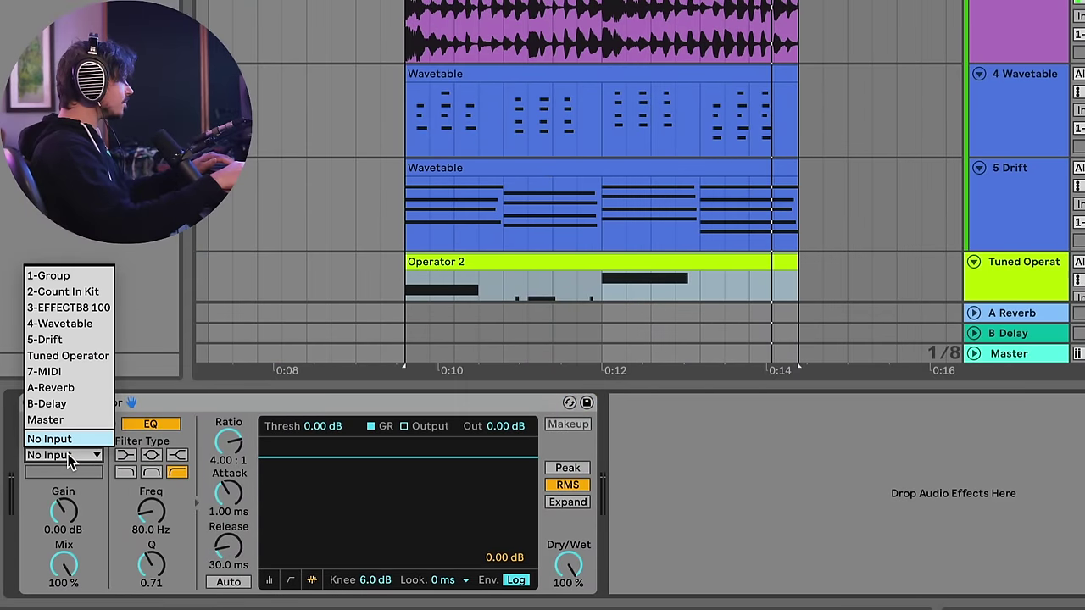
pyautogui.click(75, 356)
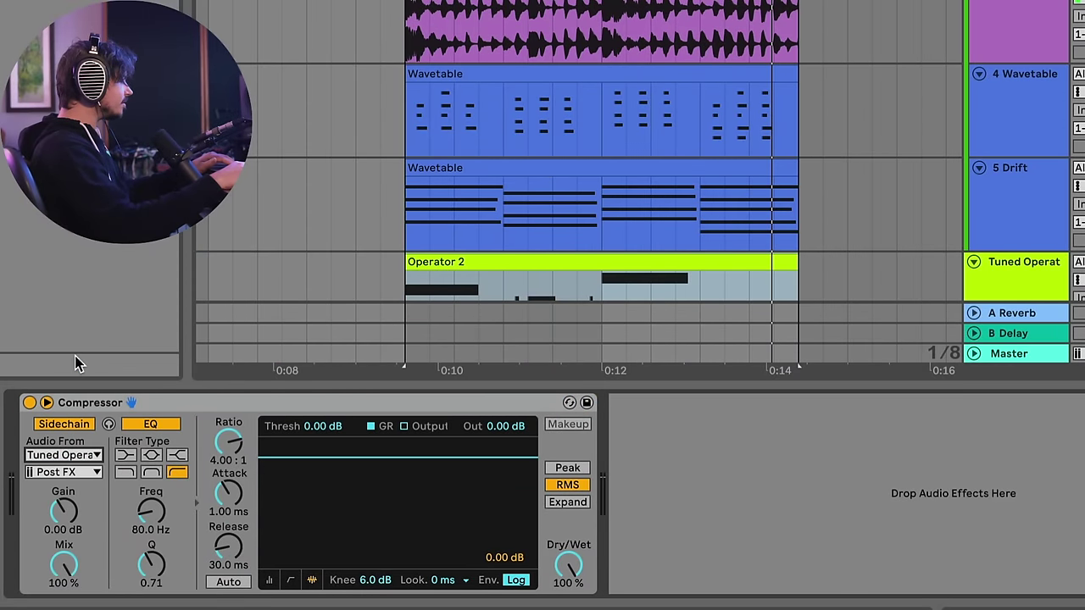
pyautogui.click(81, 474)
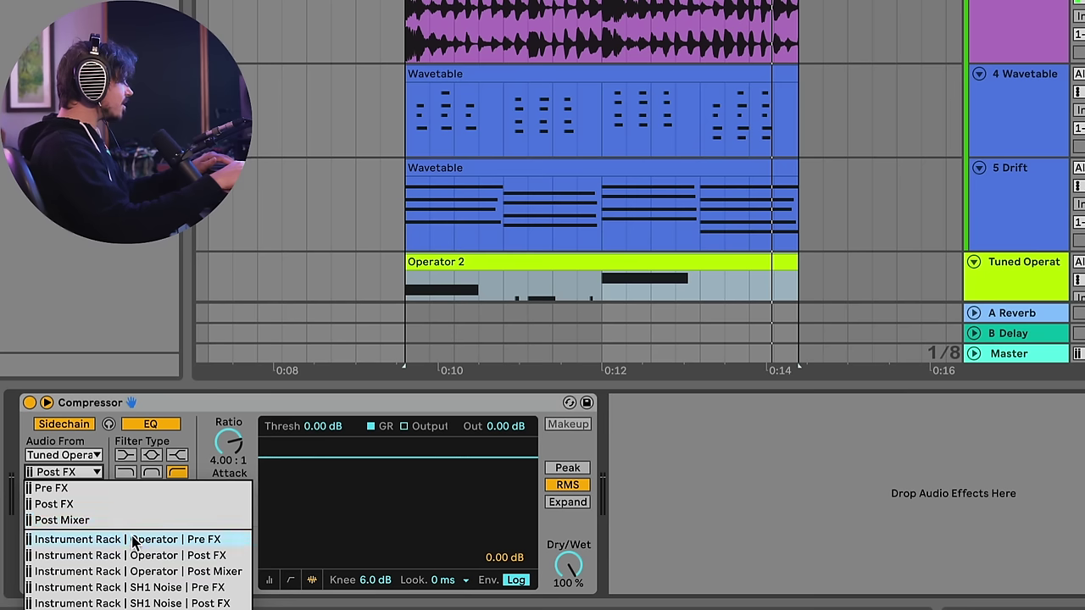
pyautogui.click(153, 587)
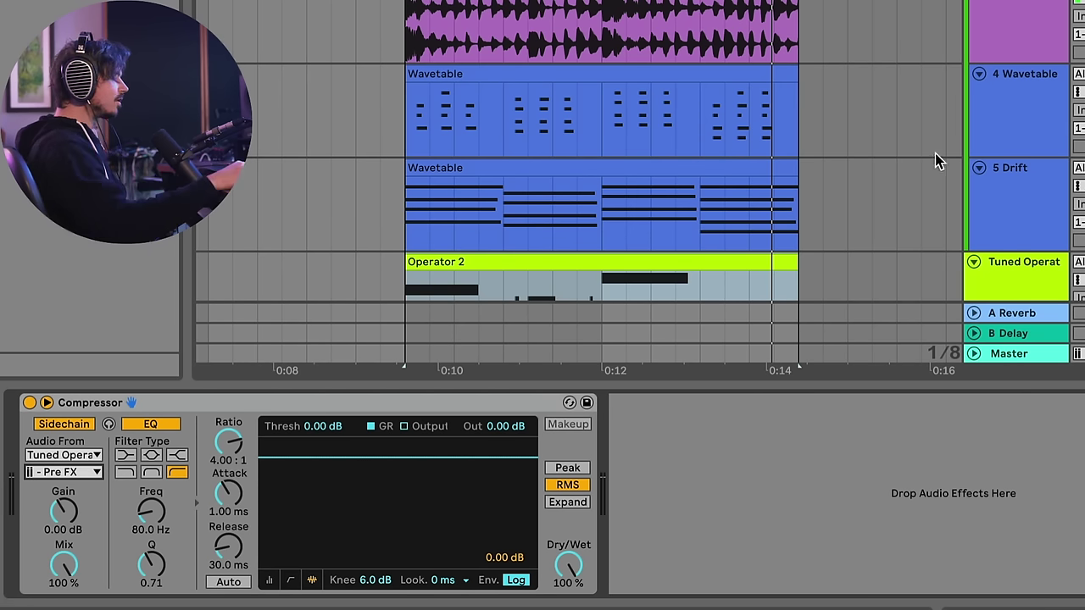
# Solo the SH1 Noise chain in the Tuned Operator rack and return to the compressor.
pyautogui.click(1027, 271)
pyautogui.scroll(-3, 967, 252)
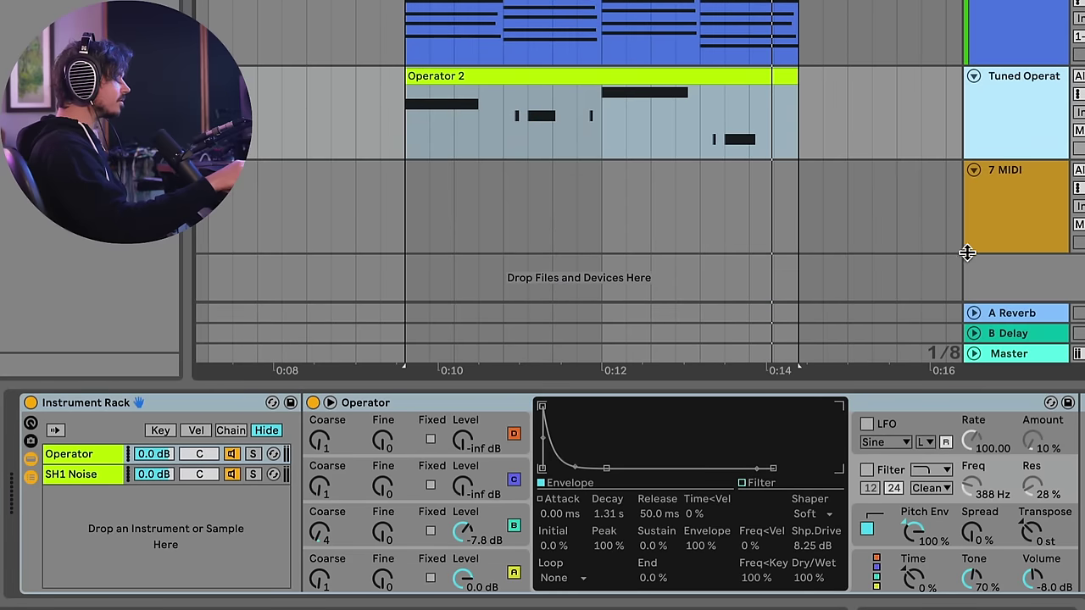
pyautogui.click(255, 474)
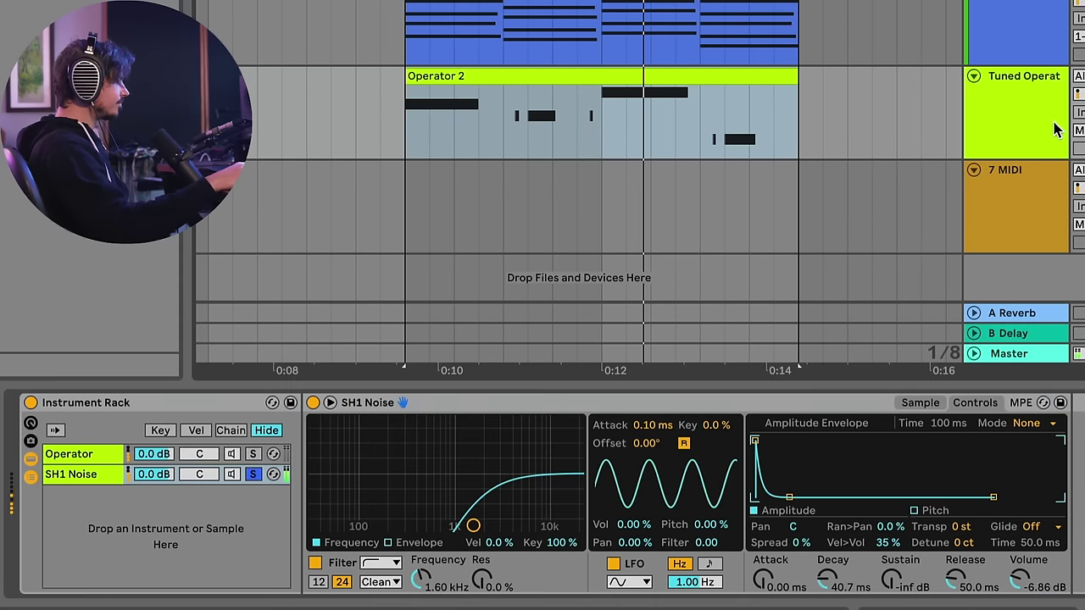
pyautogui.scroll(4, 1012, 47)
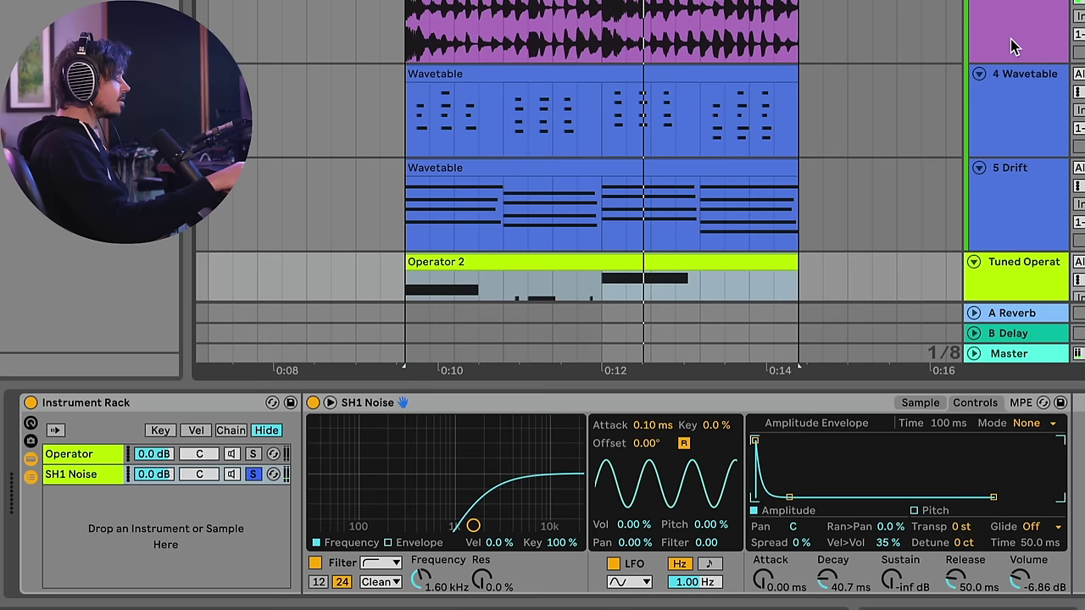
pyautogui.click(1017, 30)
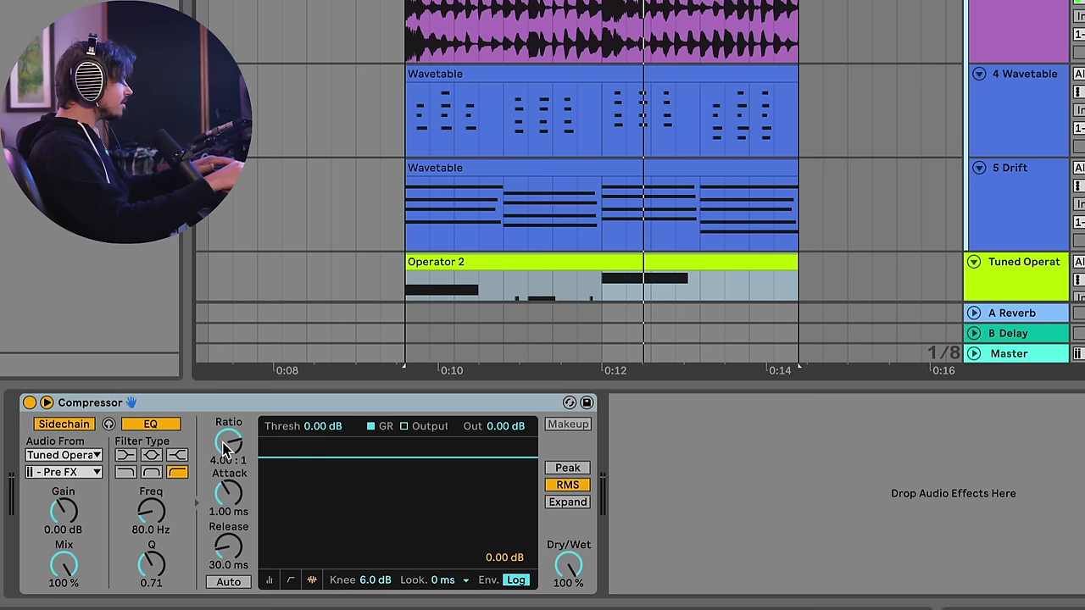
# Set the compressor to inf:1 ratio, -30.3 dB threshold and 15.1 dB sidechain gain.
pyautogui.moveTo(225, 449); pyautogui.dragTo(225, 389)
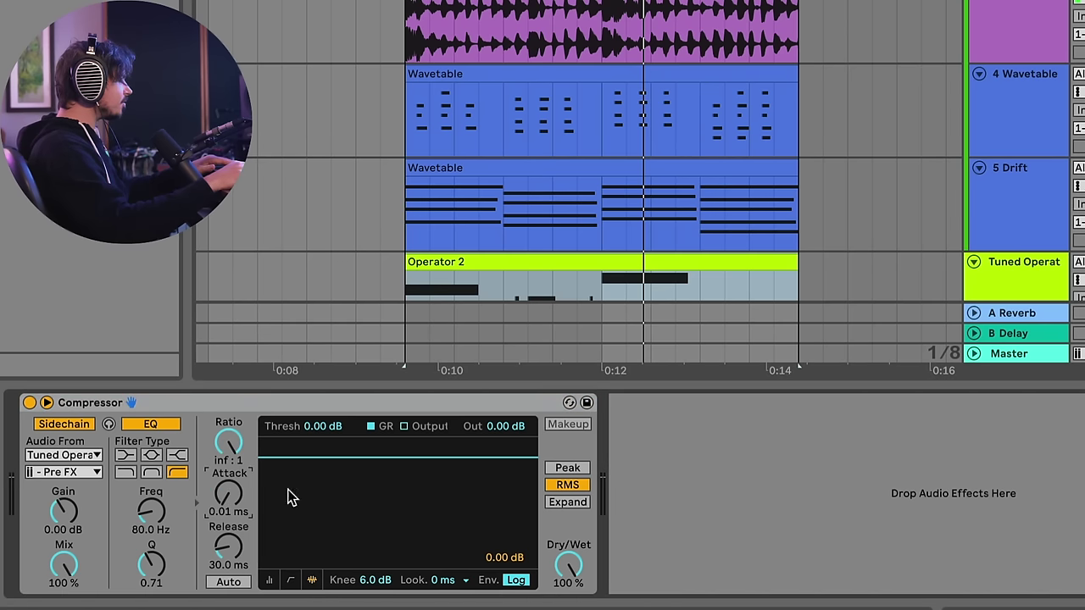
pyautogui.moveTo(308, 458); pyautogui.dragTo(308, 501)
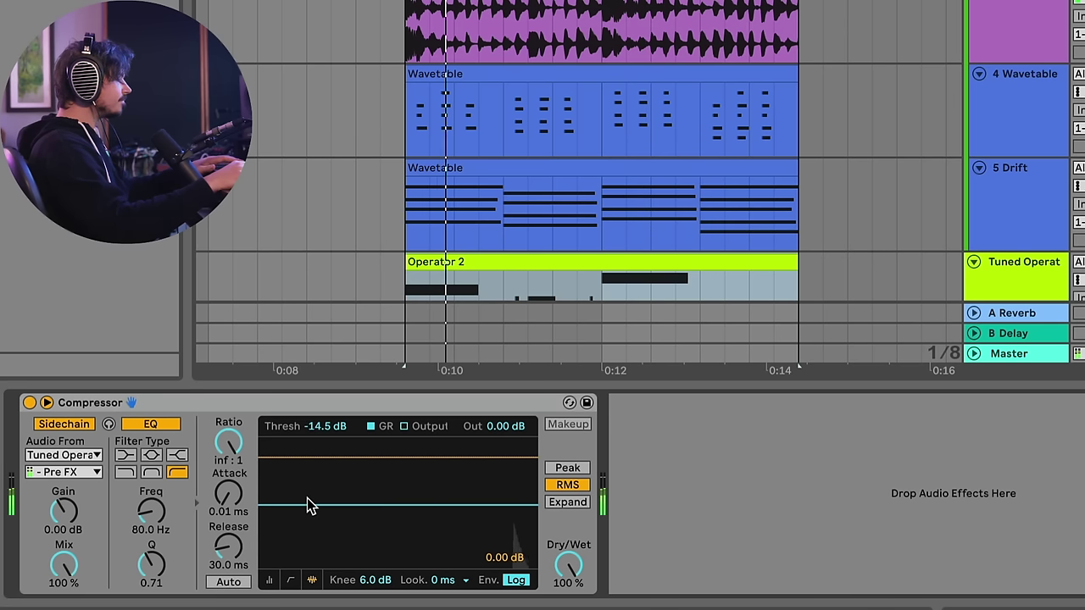
pyautogui.moveTo(307, 505)
pyautogui.mouseDown()
pyautogui.moveTo(308, 532)
pyautogui.moveTo(305, 513)
pyautogui.mouseUp()
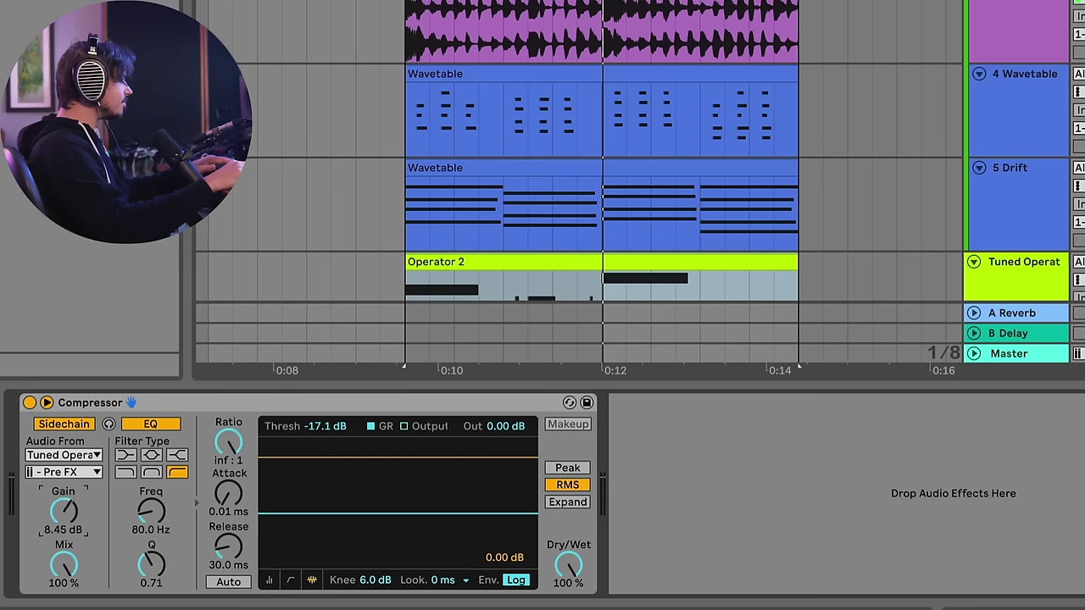
pyautogui.moveTo(64, 511); pyautogui.dragTo(64, 490)
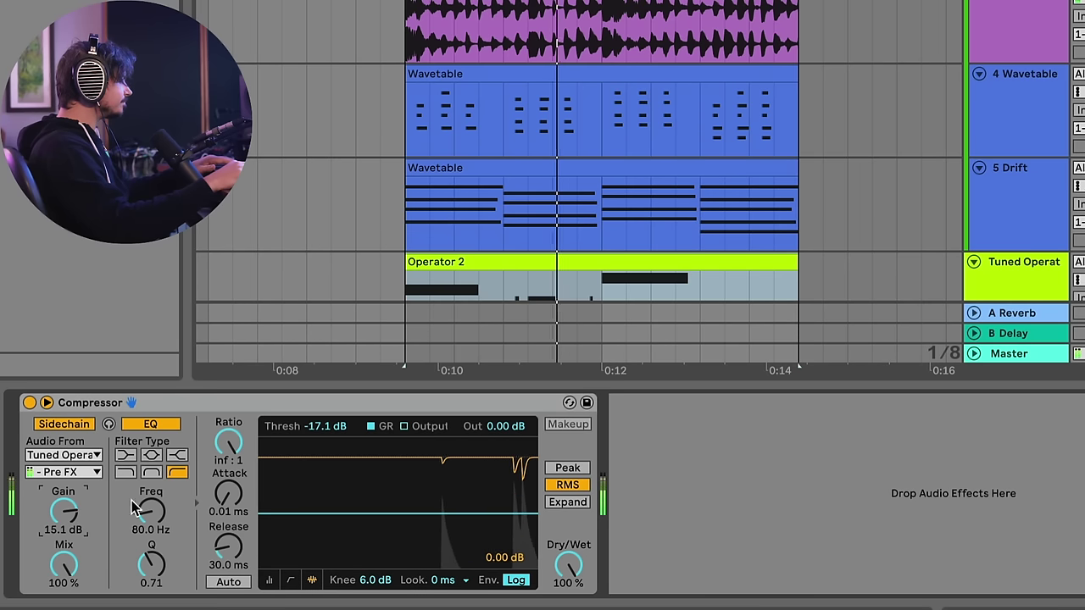
pyautogui.moveTo(279, 511); pyautogui.dragTo(279, 537)
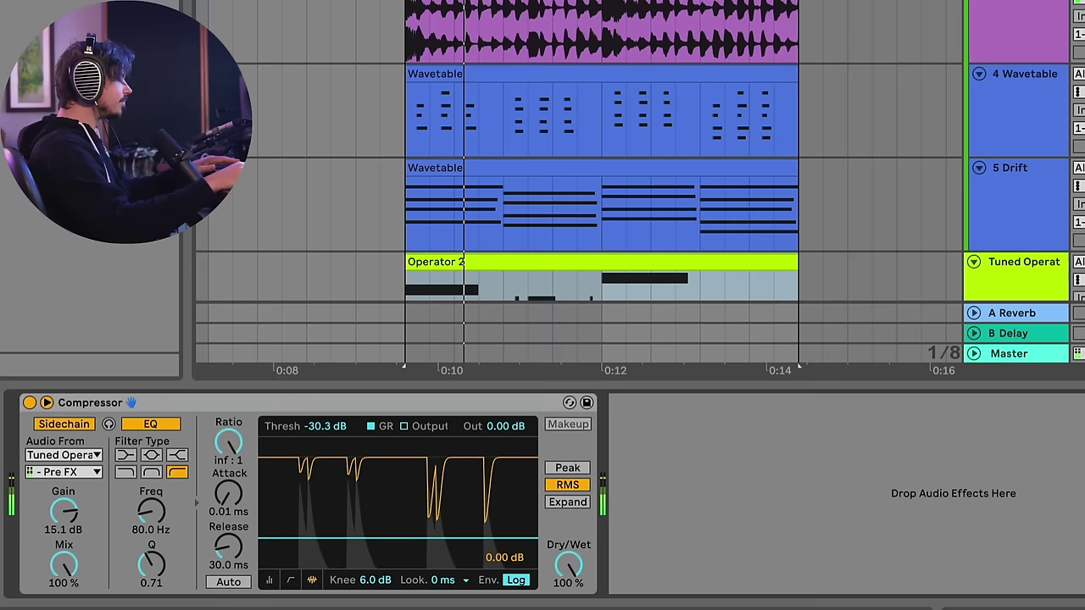
# Unsolo the SH1 Noise chain and audition the ducking.
pyautogui.click(937, 267)
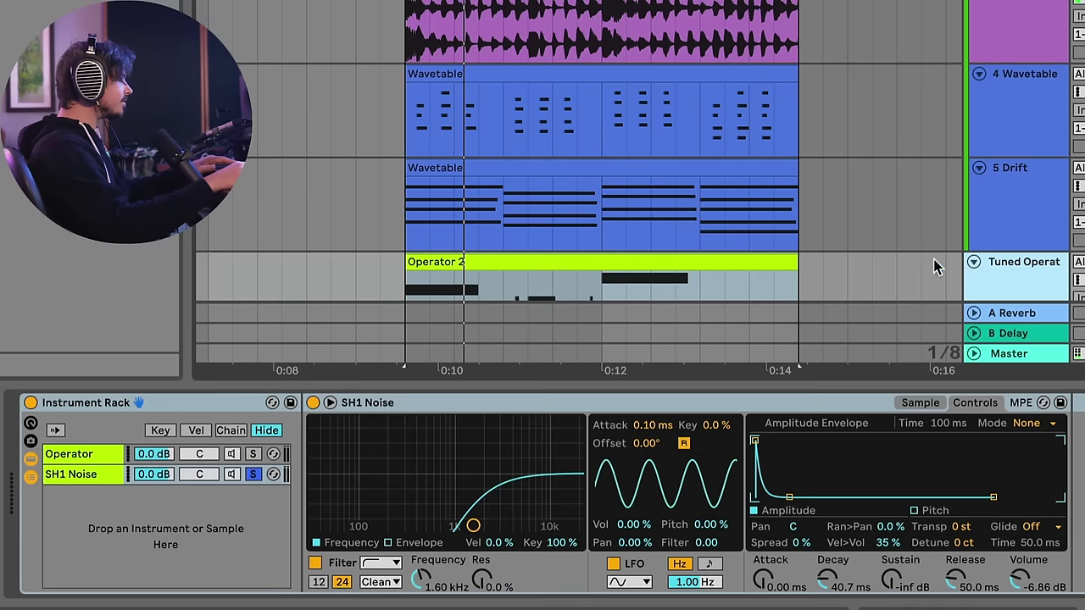
pyautogui.click(256, 474)
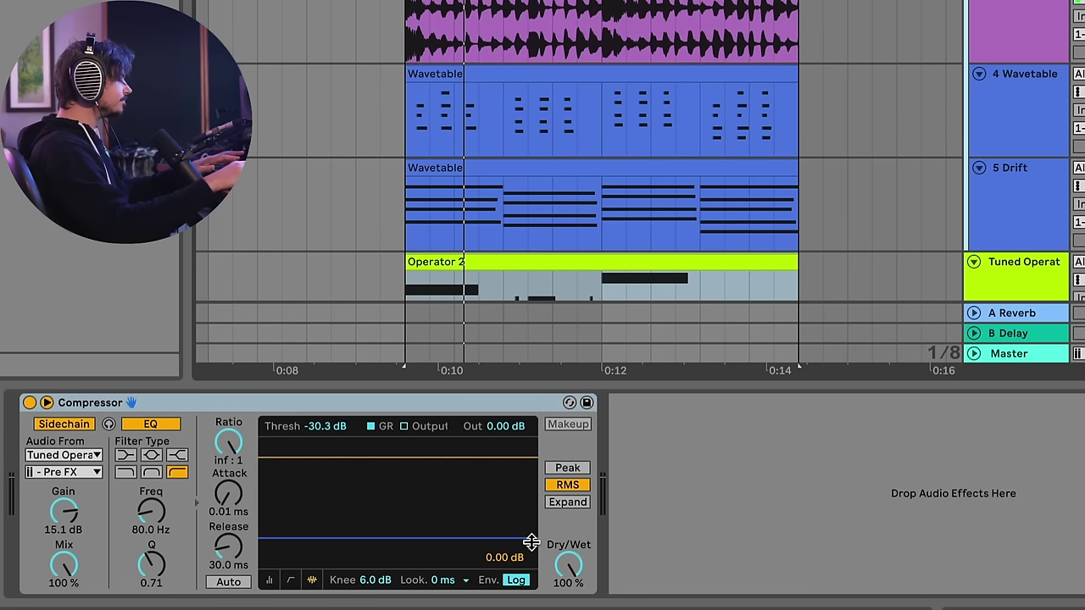
pyautogui.press('space')
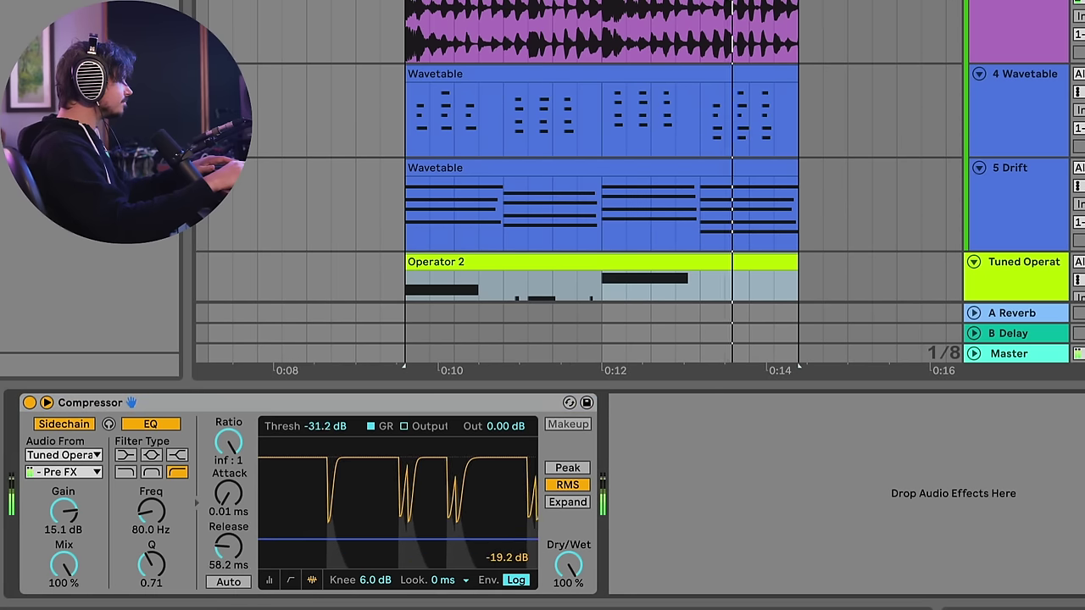
pyautogui.press('space')
pyautogui.click(1021, 268)
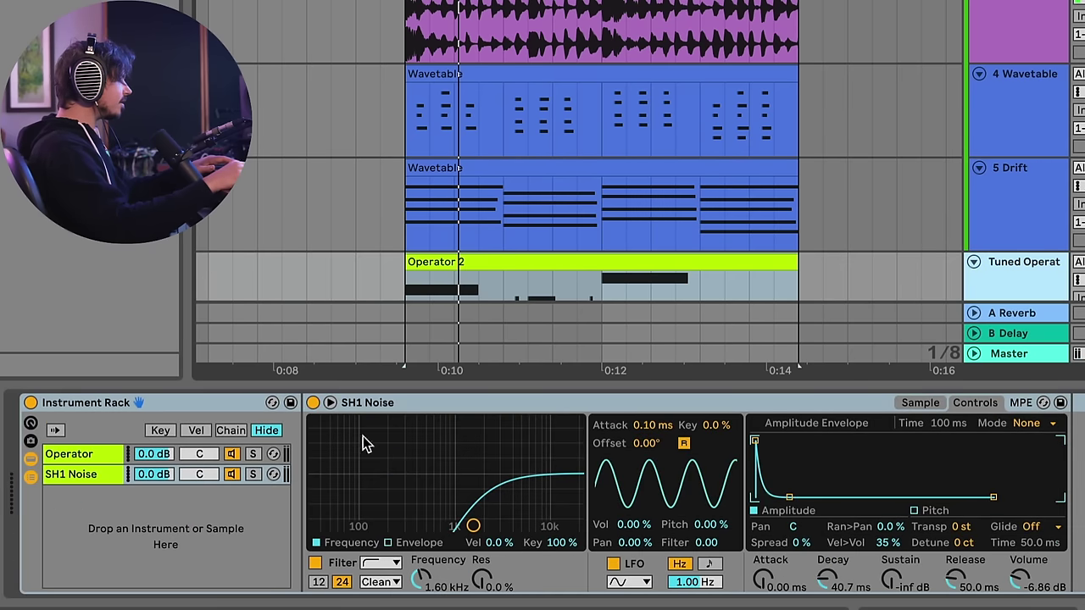
pyautogui.click(96, 458)
# Turn Operator's oscillator B level down to -28 dB.
pyautogui.moveTo(463, 532); pyautogui.dragTo(464, 547)
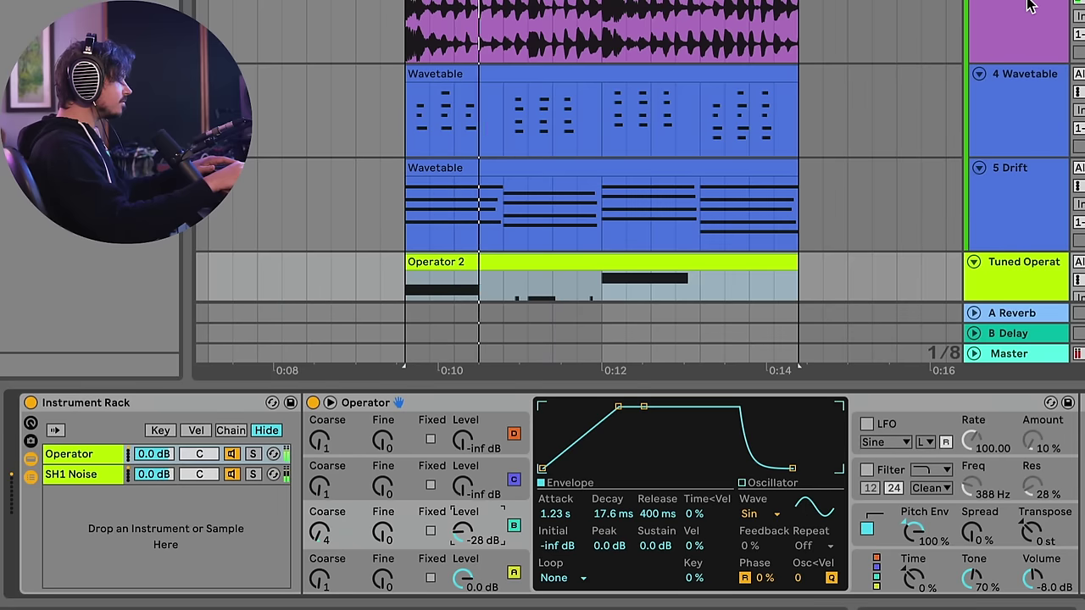
pyautogui.scroll(-1, 1030, 7)
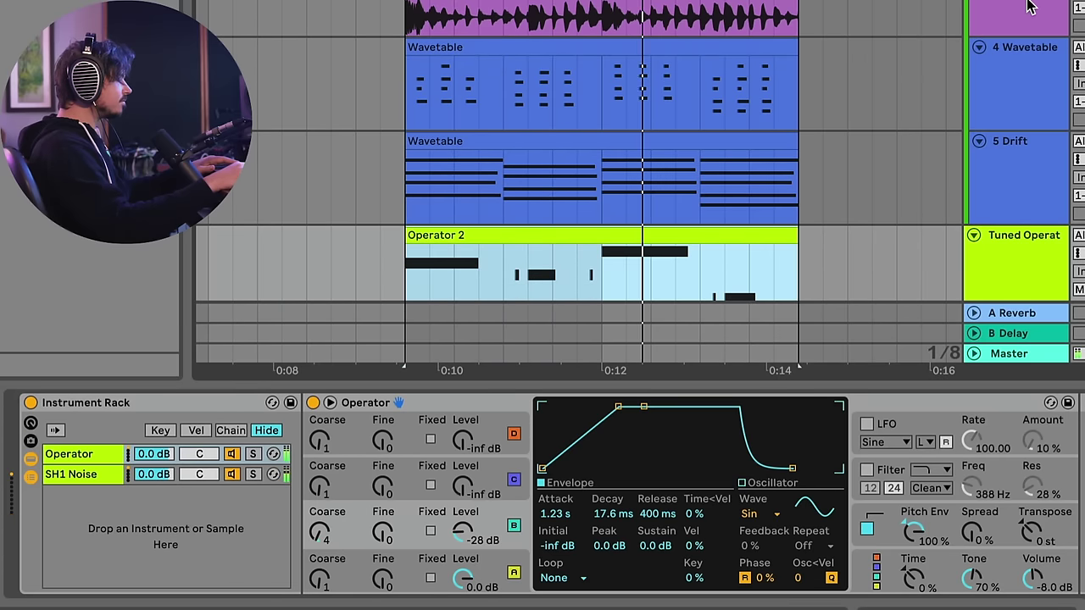
pyautogui.scroll(1, 1029, 6)
# Raise the group compressor's threshold to -20.1 dB and its output to 2.81 dB.
pyautogui.press('Up')
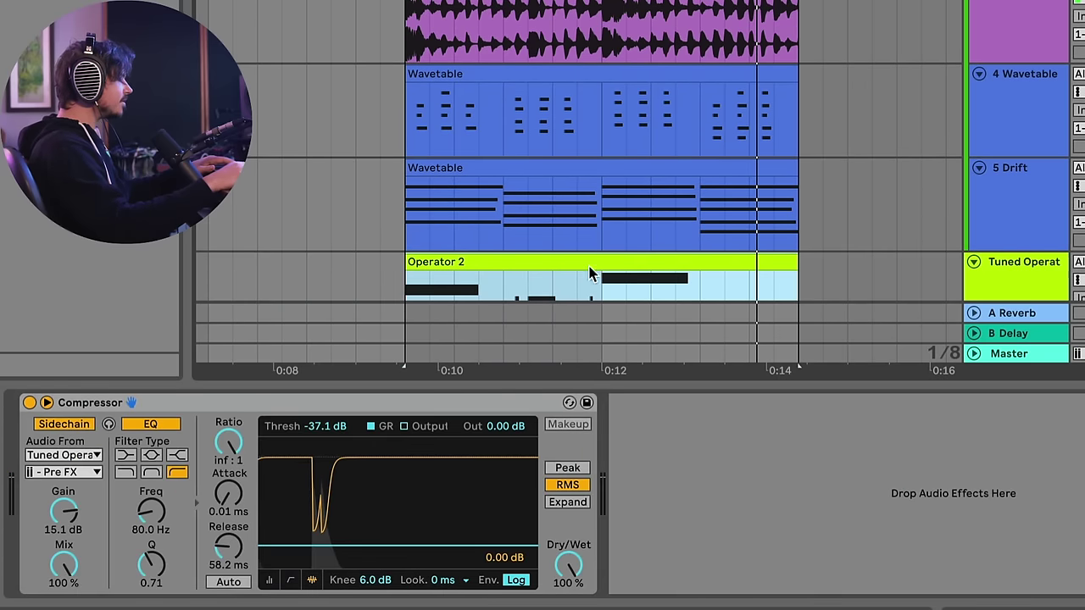
pyautogui.scroll(-1, 588, 269)
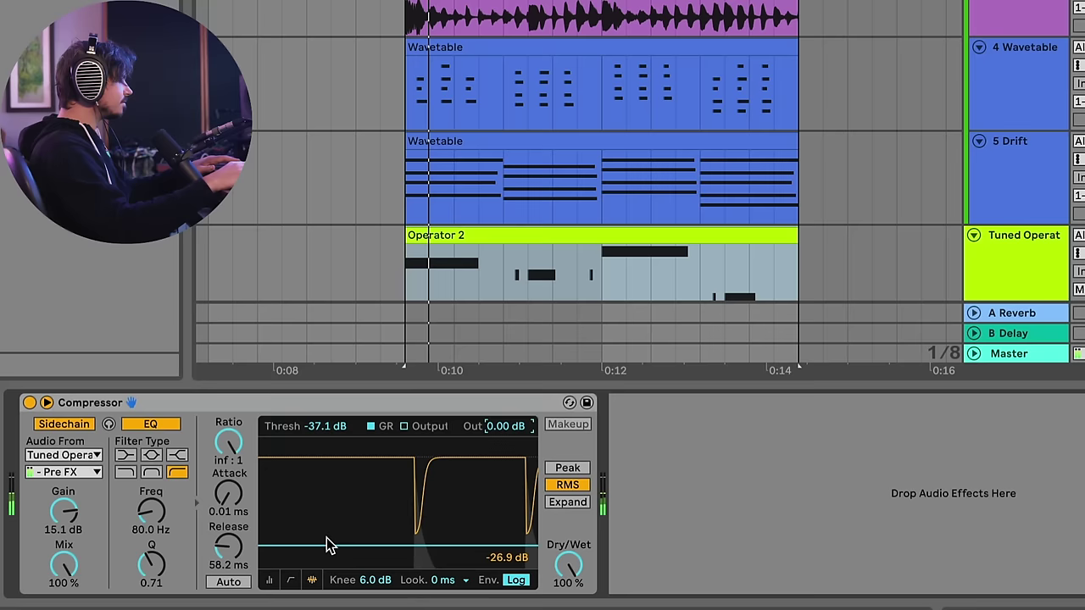
pyautogui.moveTo(330, 545); pyautogui.dragTo(443, 484)
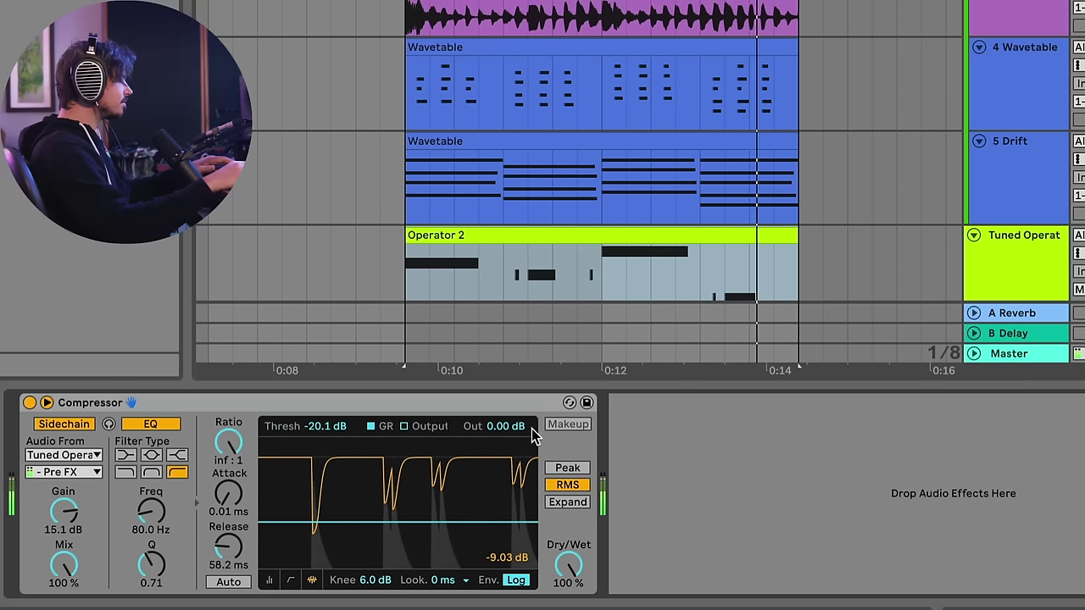
pyautogui.moveTo(509, 435); pyautogui.dragTo(509, 435)
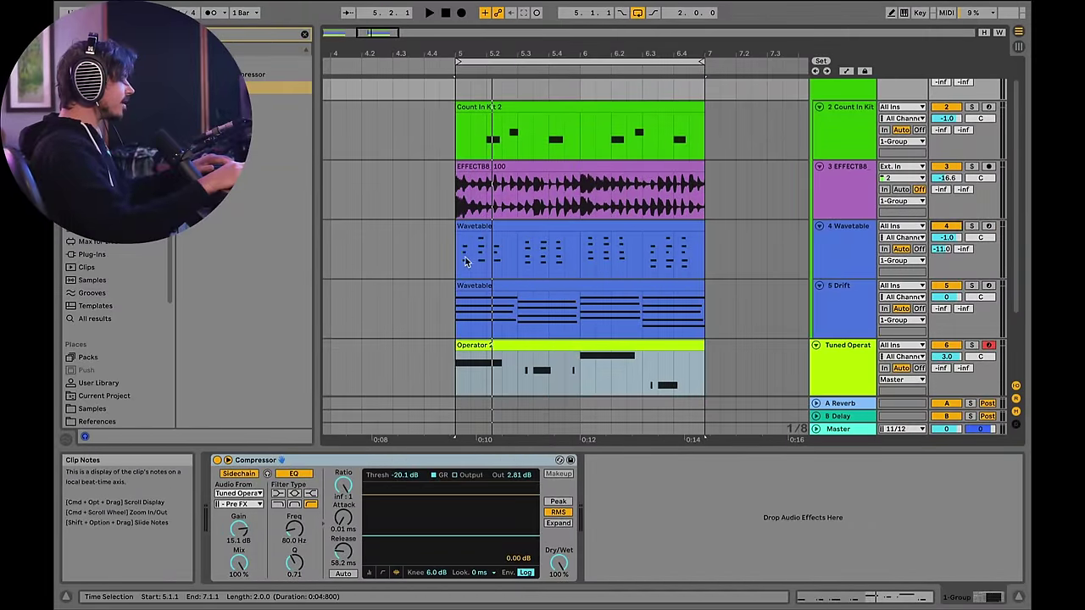
# Start playback and lower the Wavetable track's volume to -2.5 dB, undoing an accidental new MIDI track.
pyautogui.click(458, 261)
pyautogui.press('space')
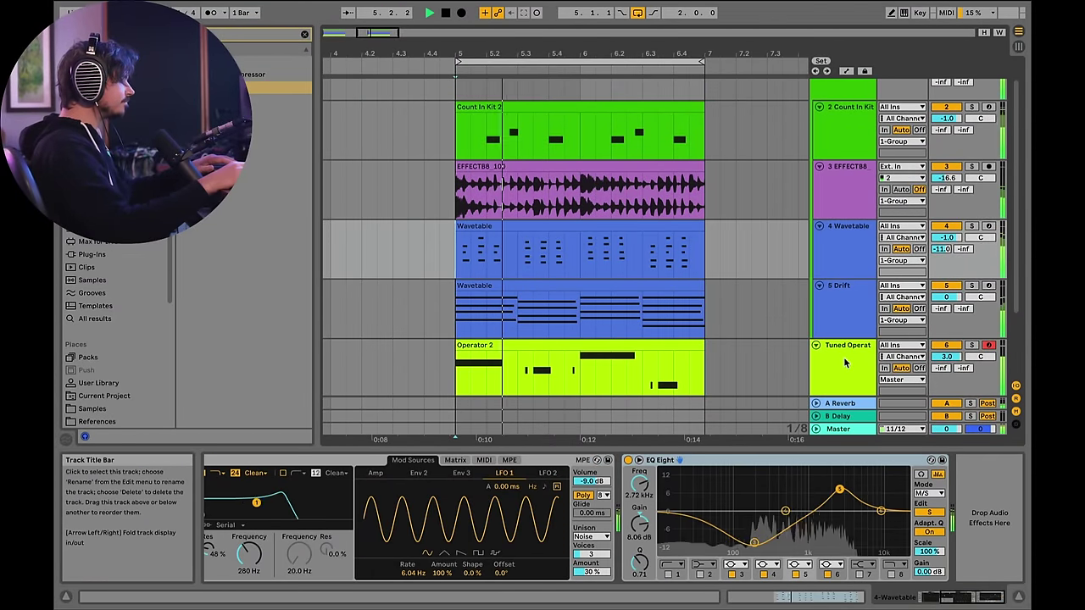
pyautogui.click(844, 363)
pyautogui.moveTo(946, 237); pyautogui.dragTo(947, 253)
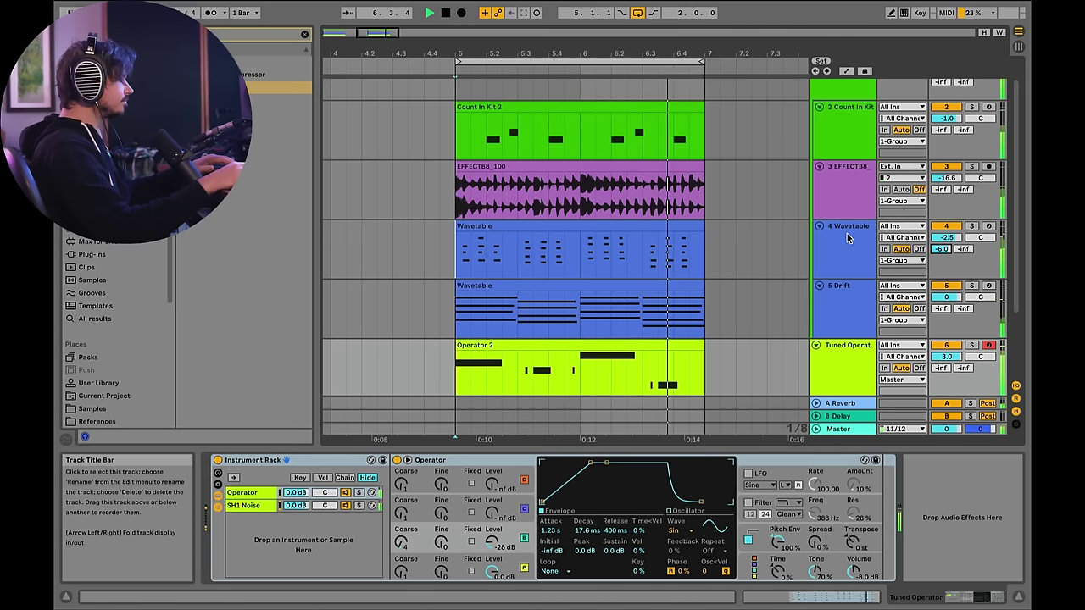
pyautogui.hotkey('ctrl', 'shift', 't')
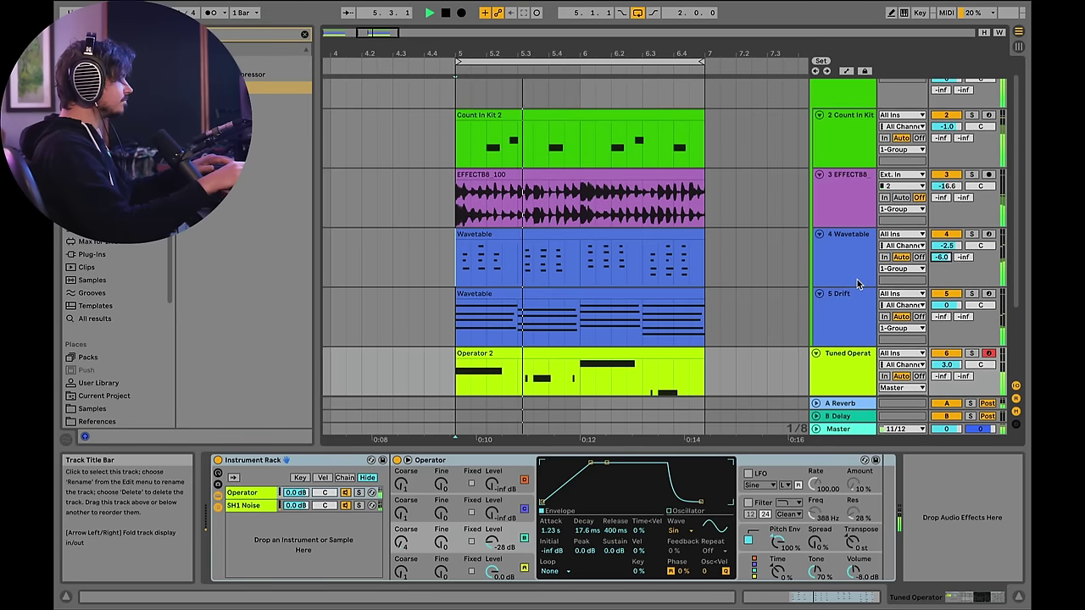
pyautogui.hotkey('ctrl', 'z')
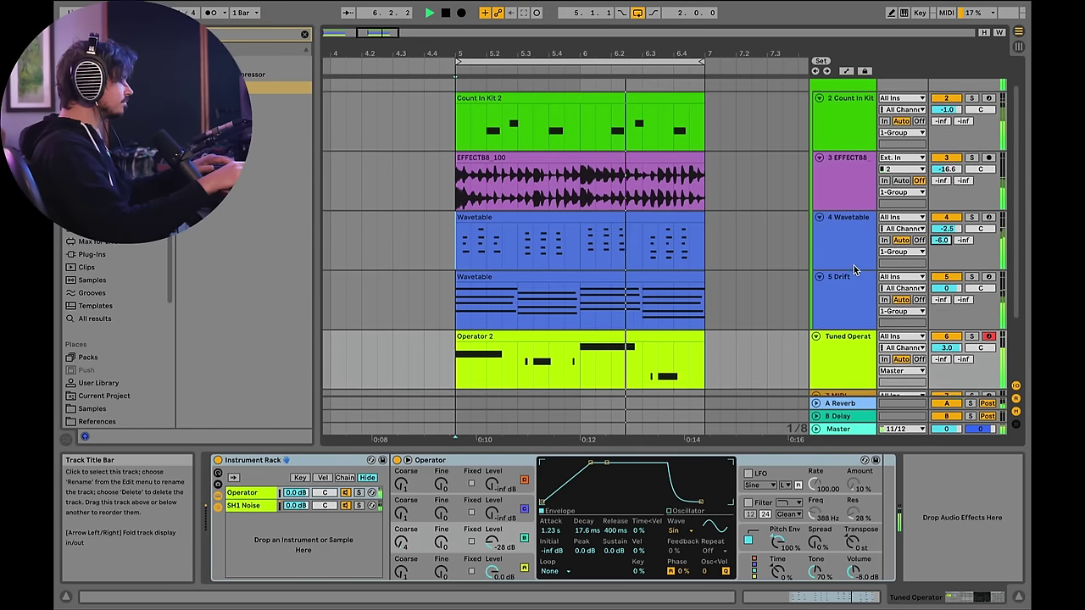